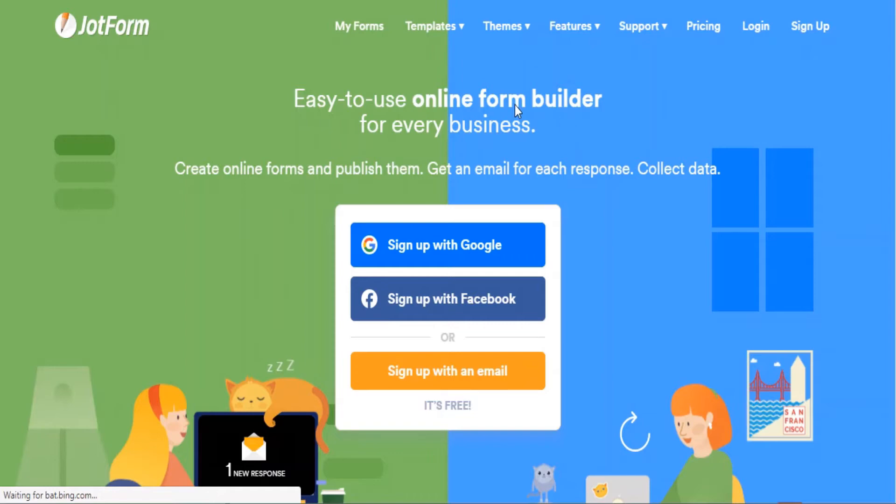
Step: Scroll down the JotForm home page to reach the email sign-up form
scroll(456, 359, "down", 2)
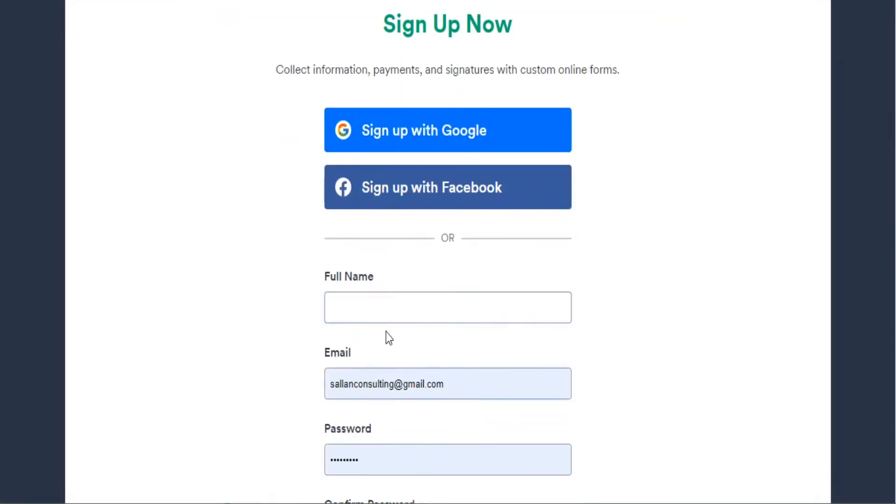
Step: Enter the full name and replace the e-mail with the new suggested address
left_click(383, 305)
type("Scott")
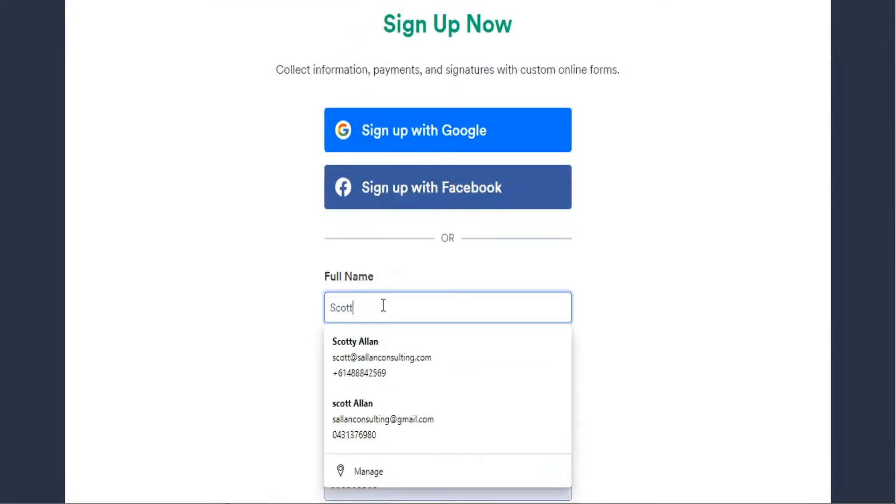
key("Escape")
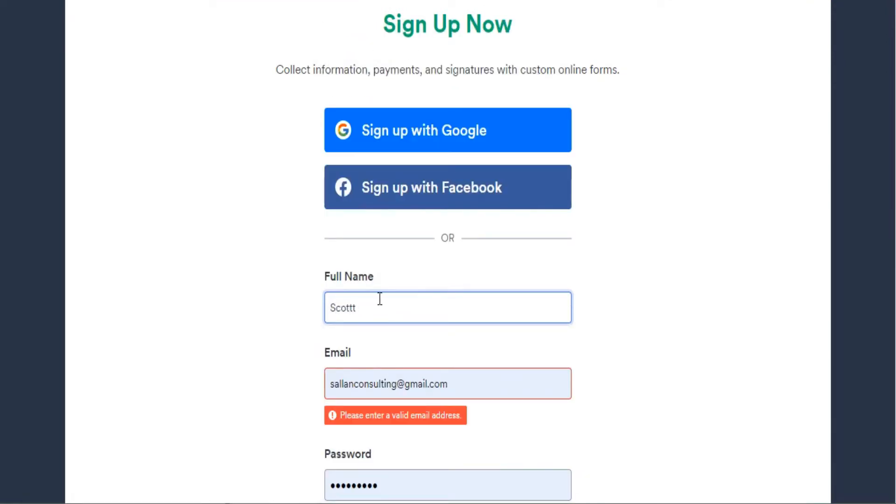
double_click(359, 308)
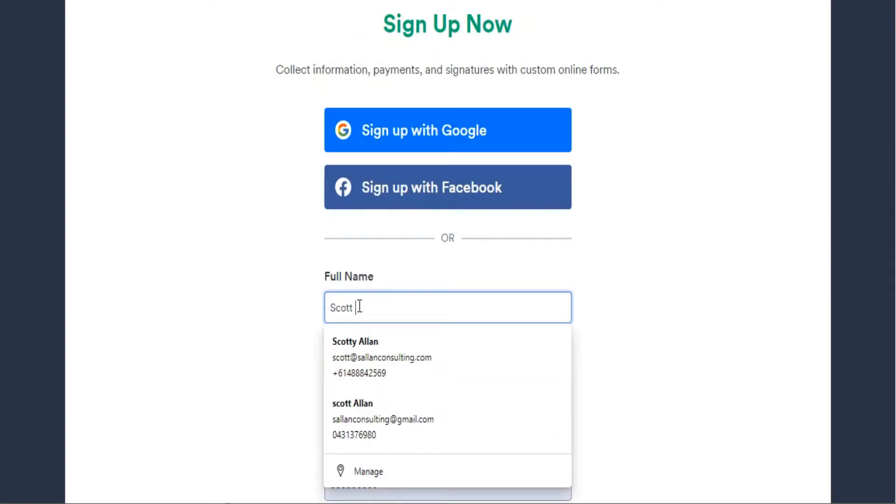
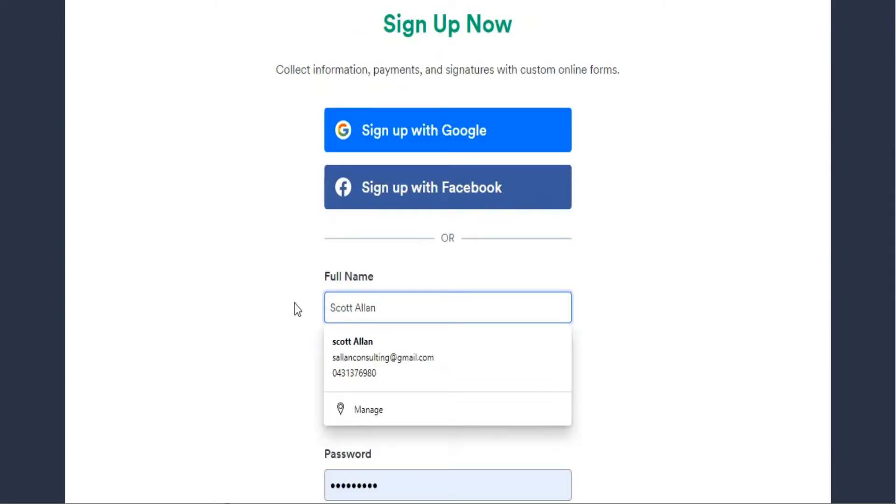
left_click(298, 313)
left_click_drag(334, 380, 455, 381)
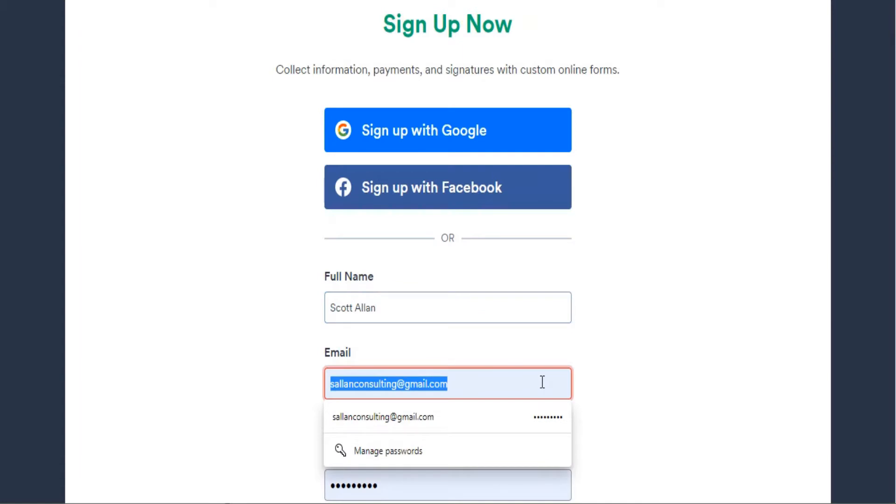
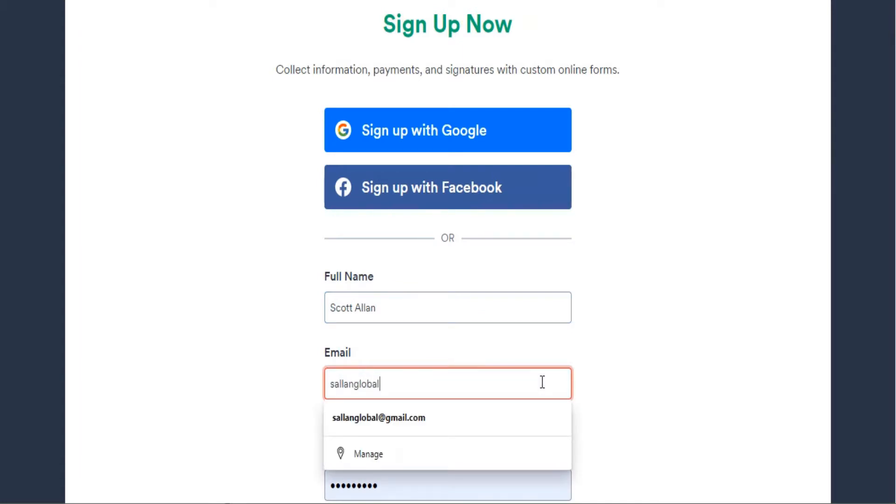
left_click(544, 418)
Step: Enter and confirm the account password, then submit to create the account
scroll(514, 413, "down", 2)
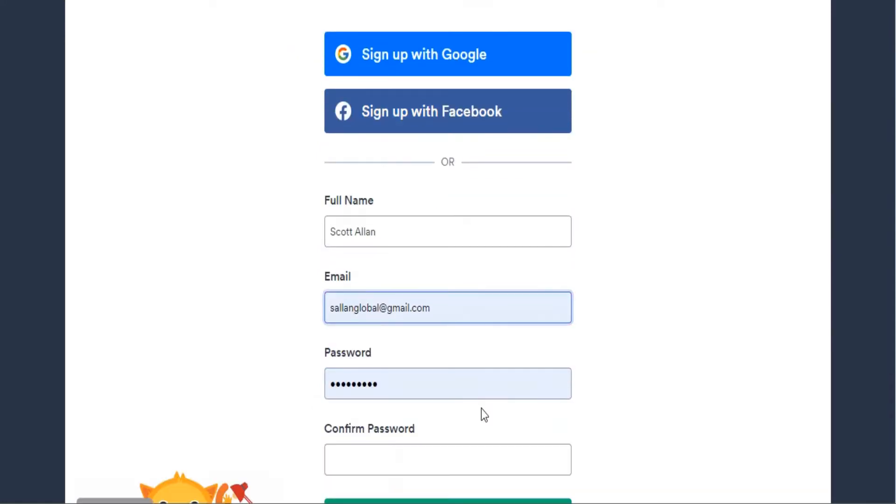
left_click(390, 391)
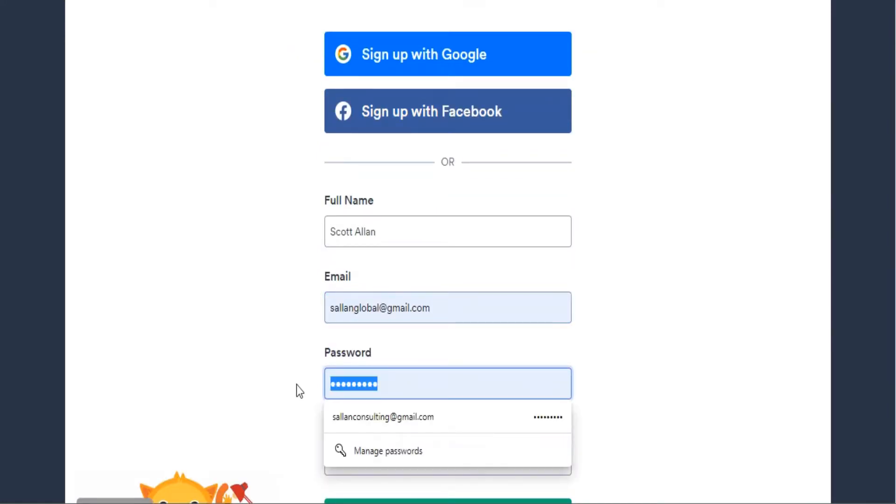
type("********")
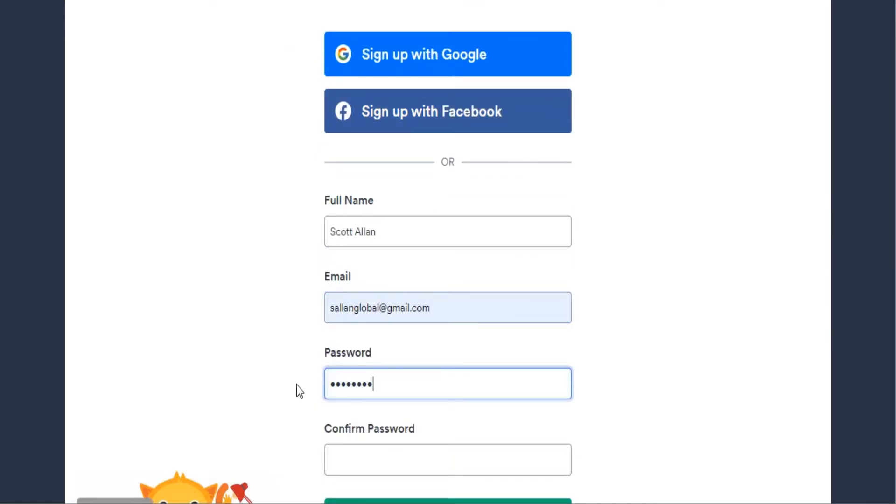
type("*")
left_click(343, 458)
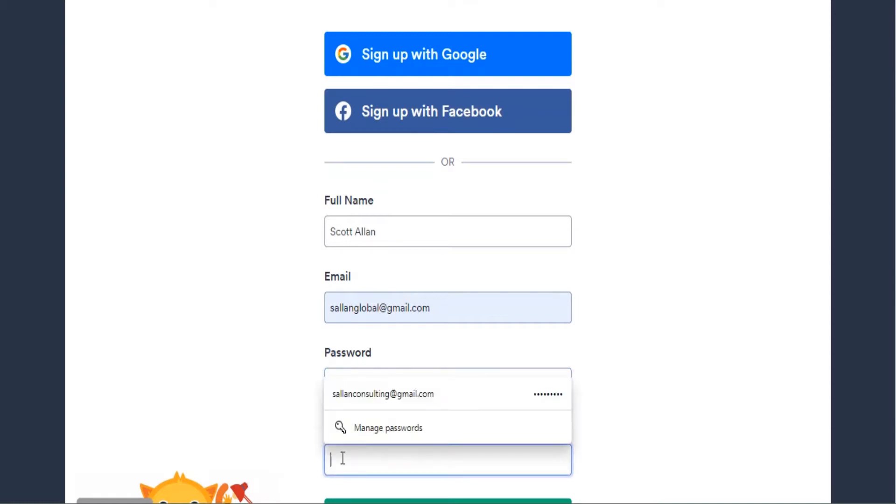
type("********")
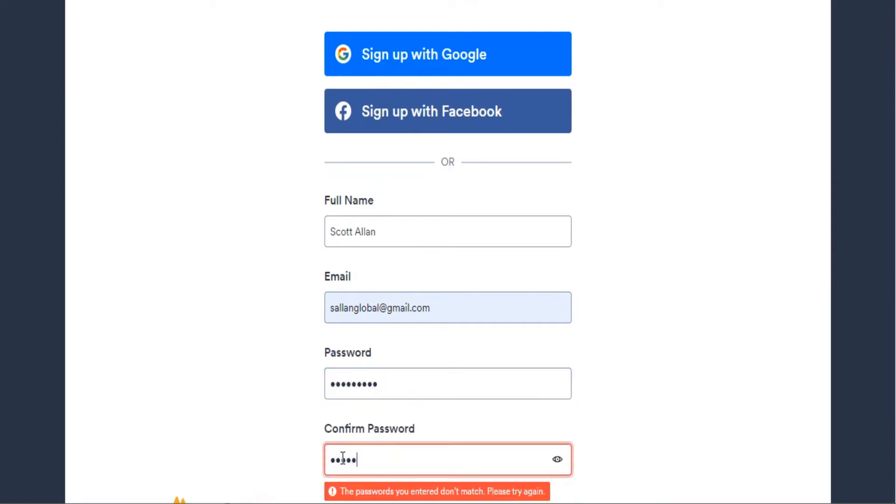
type("*")
scroll(456, 373, "down", 3)
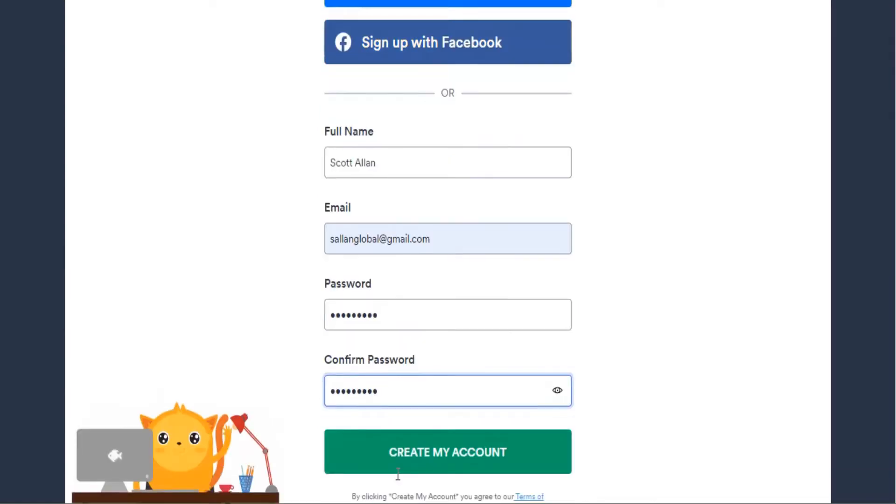
left_click(457, 373)
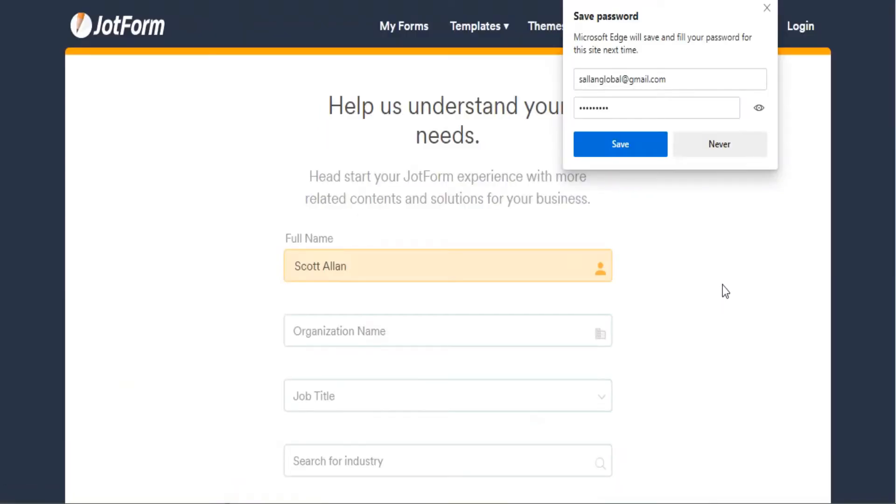
Step: Decline saving the password, then submit the profile with an organisation name, job title Other and industry 'internet marketing'
left_click(768, 9)
scroll(379, 336, "down", 2)
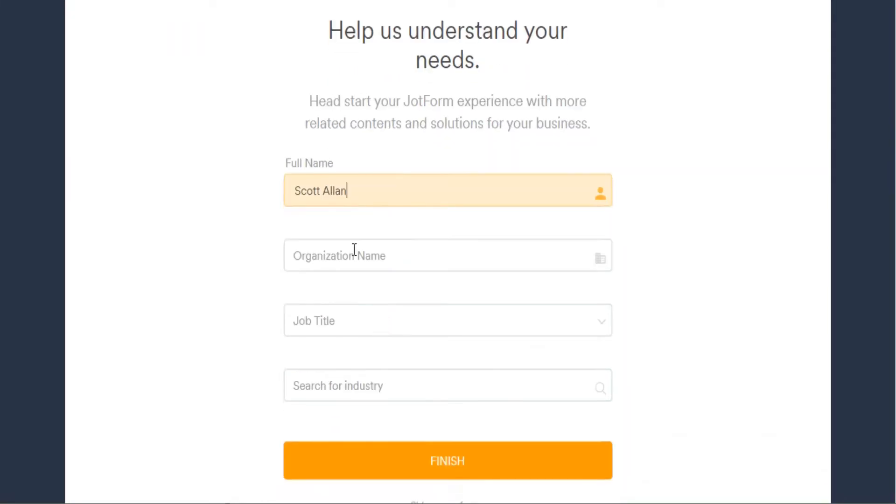
left_click(355, 250)
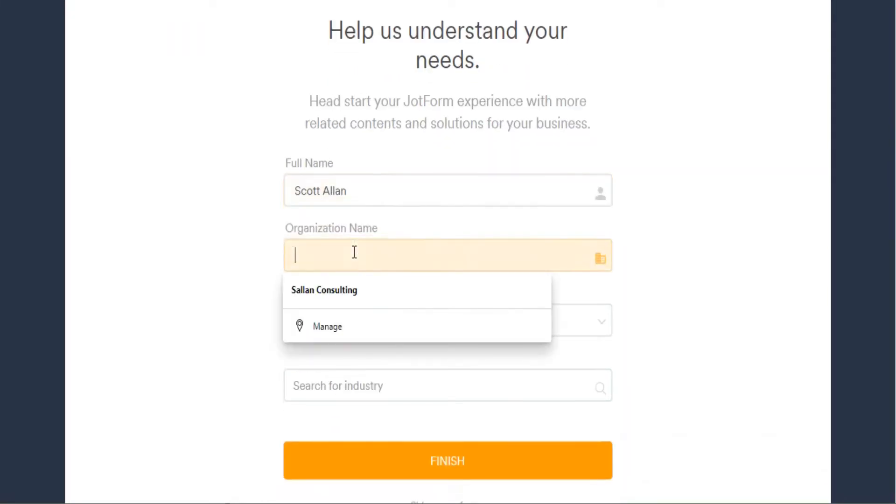
left_click(350, 290)
left_click(339, 318)
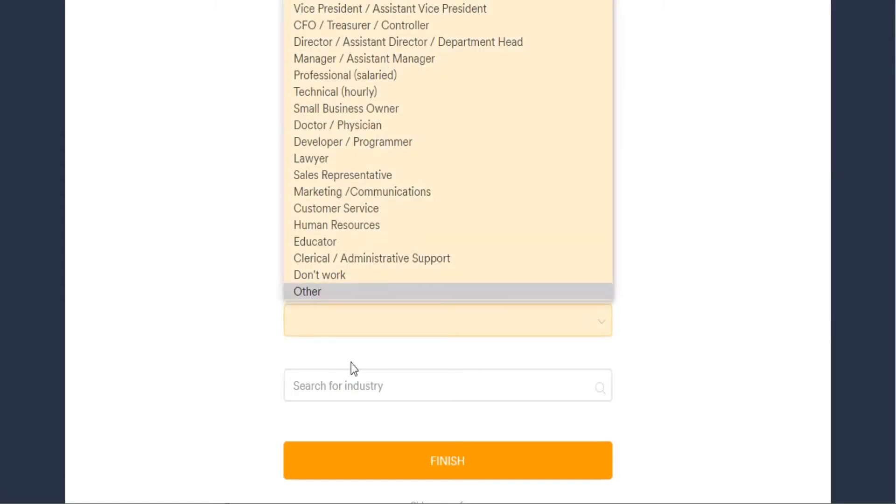
left_click(353, 382)
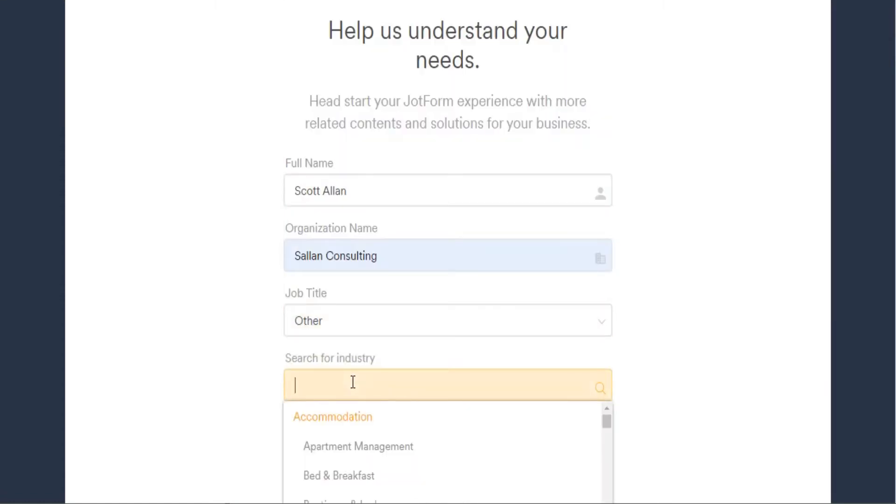
type("internet")
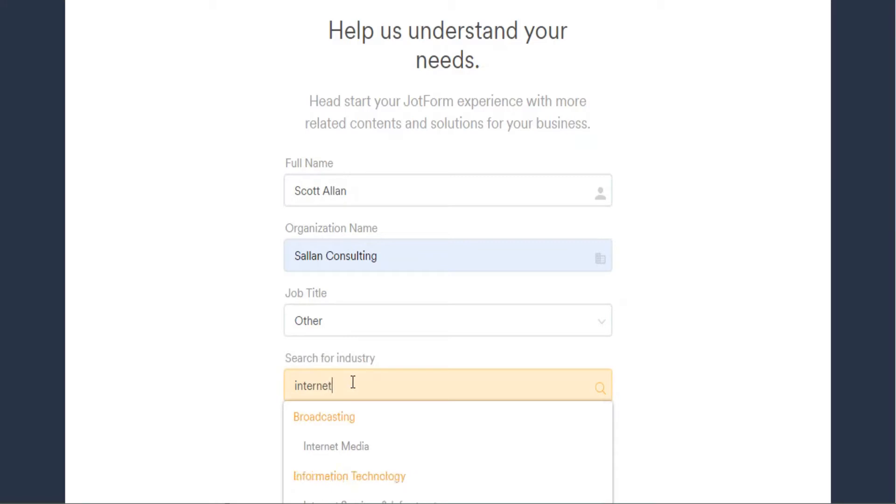
type(" marketing")
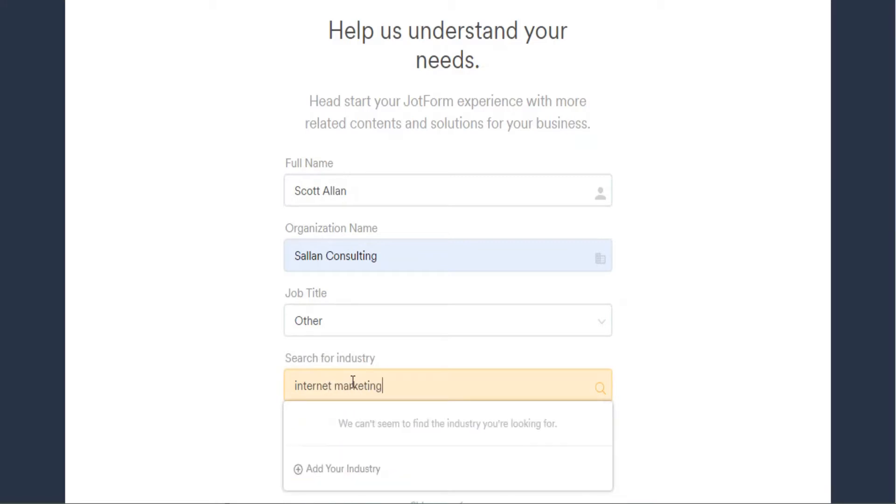
left_click(653, 376)
left_click(473, 458)
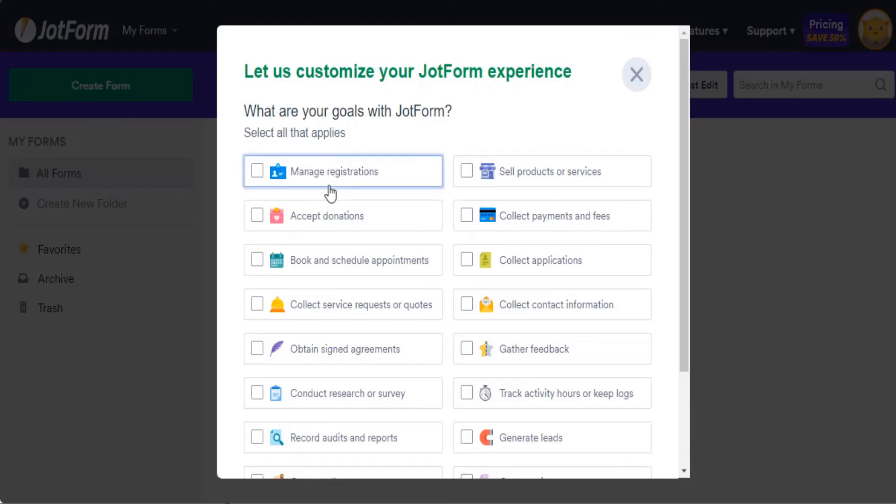
Step: Look through the goals list and dismiss the questionnaire without choosing any goals
scroll(331, 194, "down", 3)
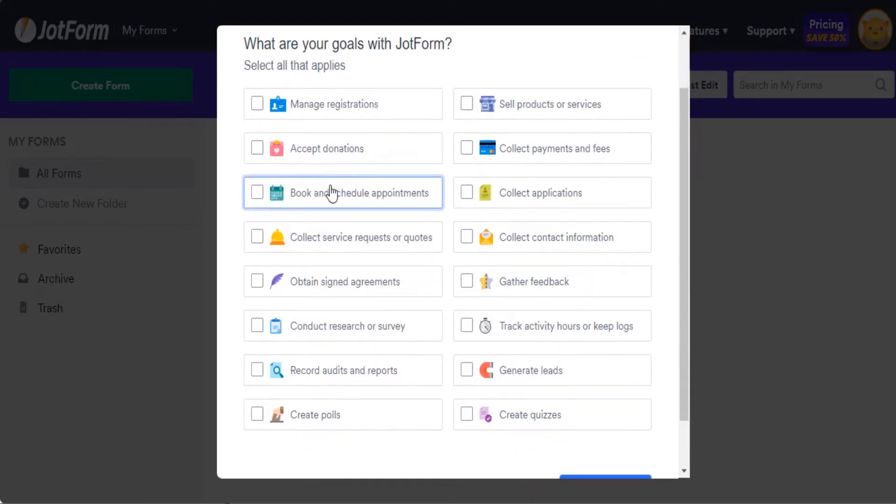
scroll(332, 193, "up", 3)
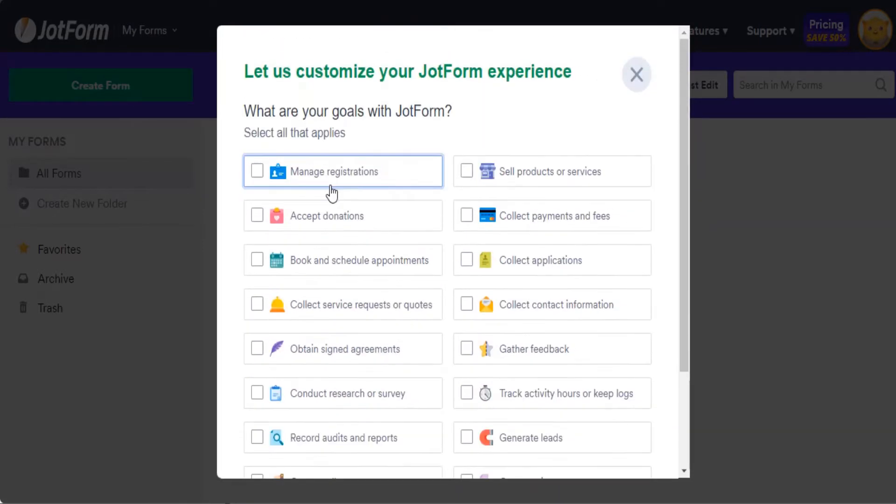
left_click(638, 74)
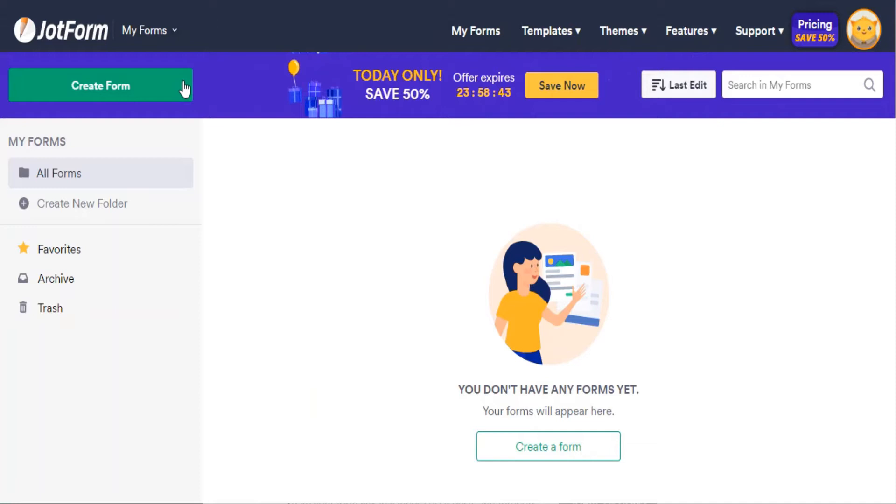
Step: Start a new form by importing it from a web page
left_click(184, 88)
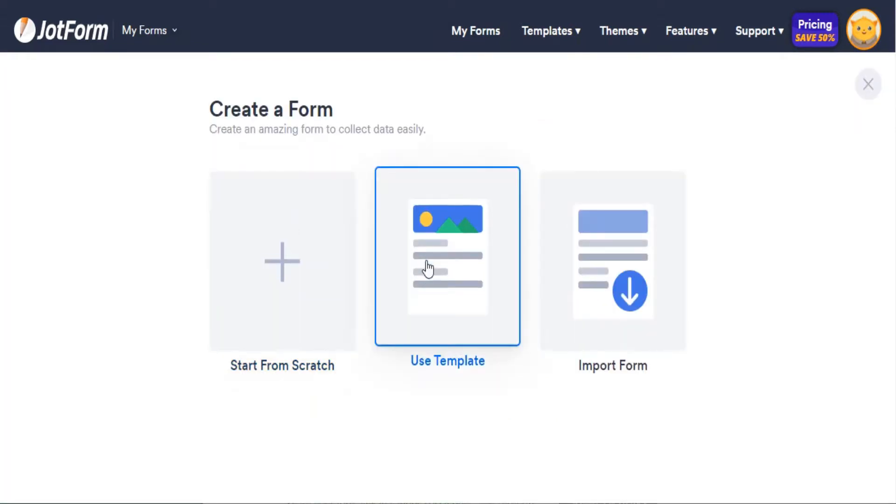
left_click(660, 283)
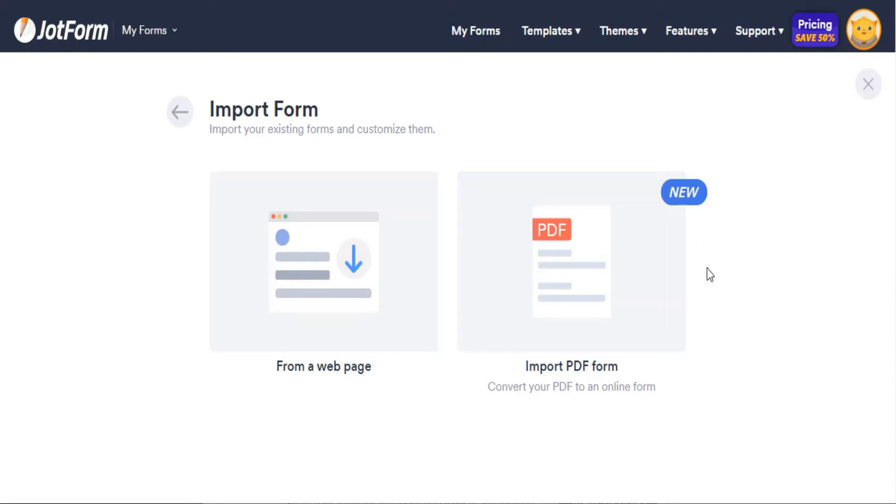
left_click(331, 274)
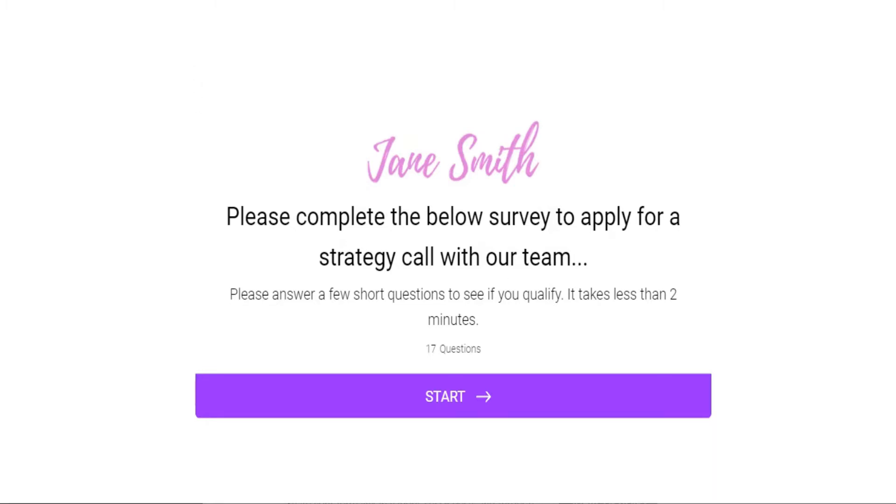
Step: Copy the survey form's jotform.com address, paste it as the import URL and create the form
right_click(199, 3)
left_click(242, 119)
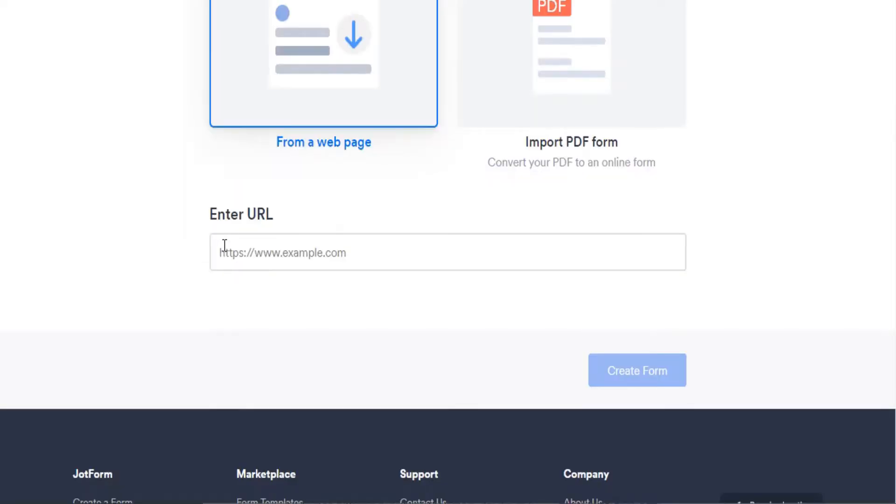
left_click(225, 245)
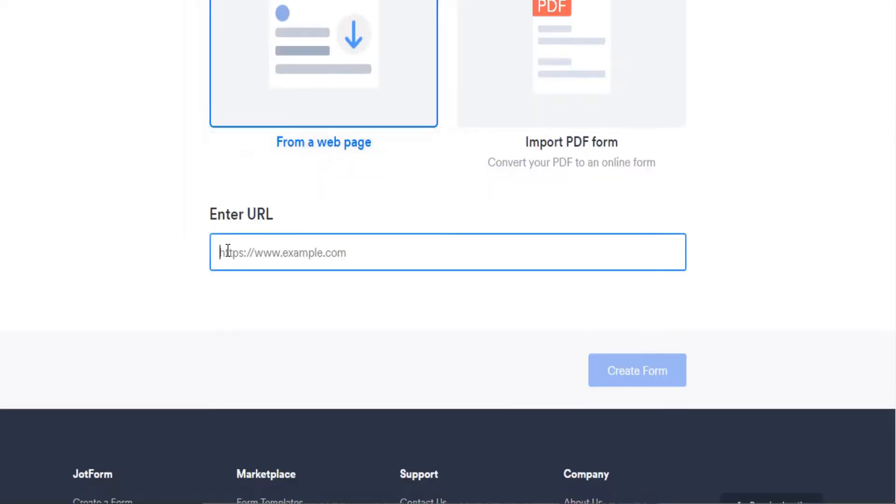
right_click(225, 251)
left_click(233, 325)
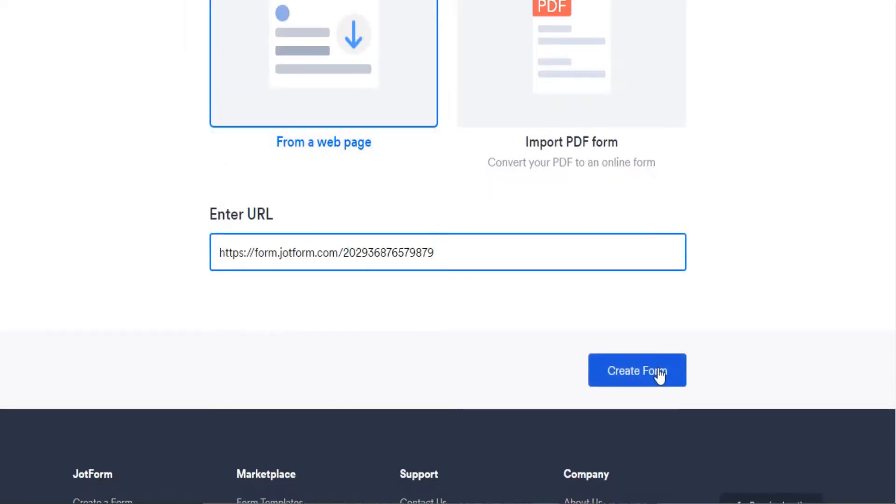
left_click(633, 372)
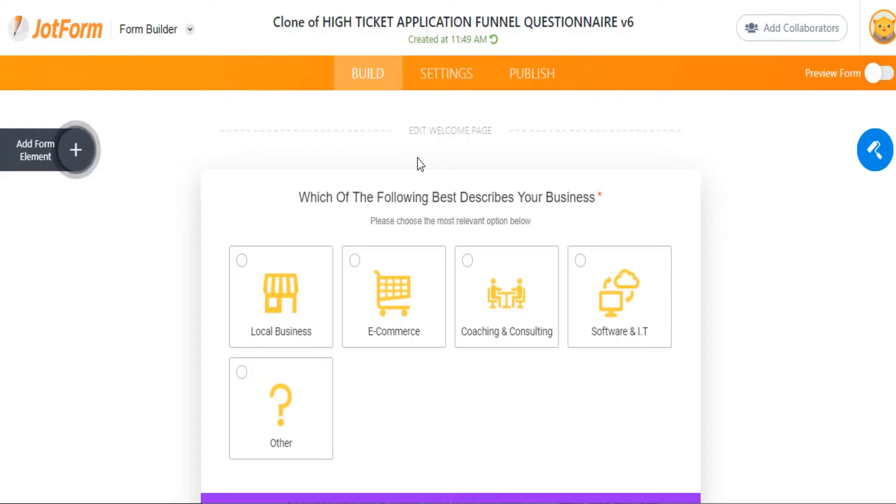
Step: Overwrite the welcome page's strategy-call heading with 'Please complete the survey'
left_click(442, 136)
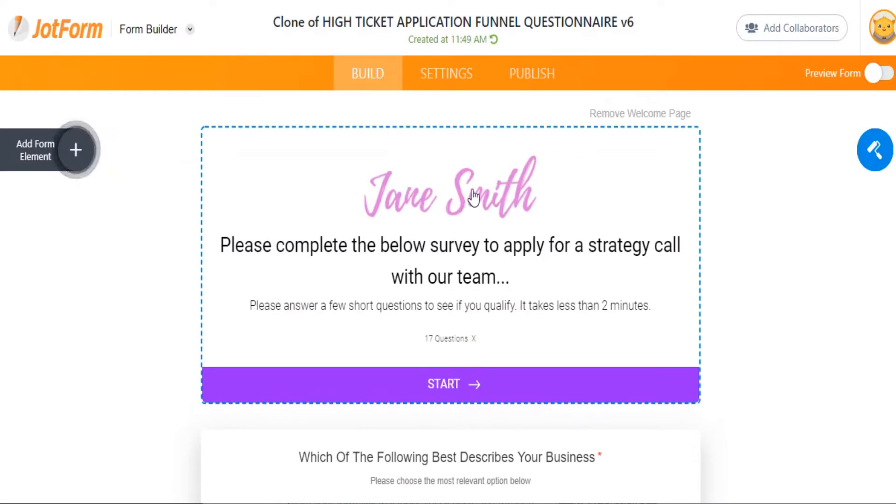
left_click(588, 192)
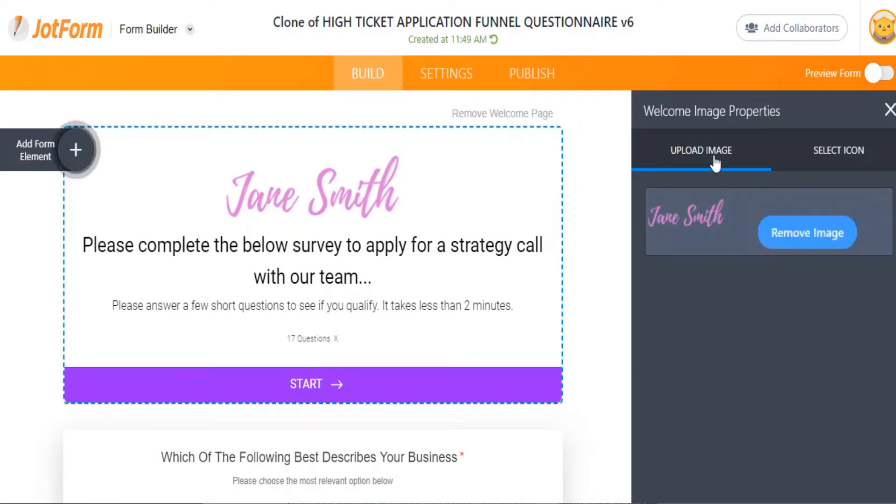
left_click(93, 246)
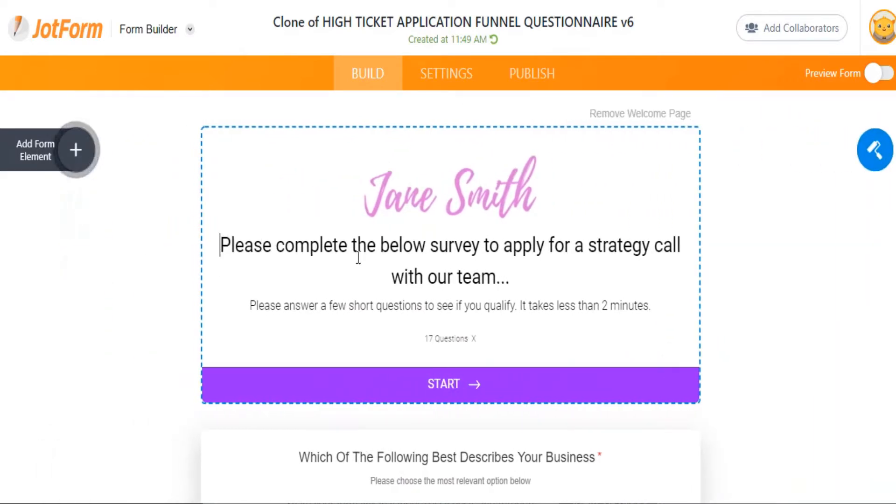
left_click_drag(221, 245, 521, 265)
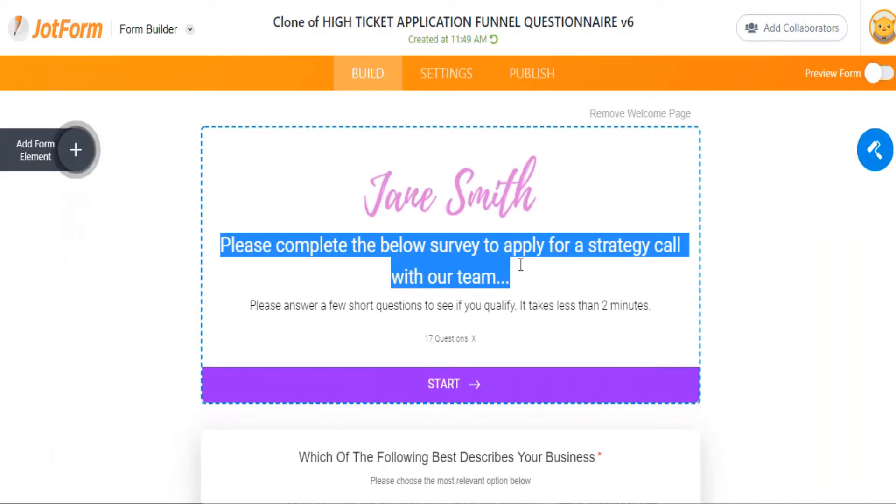
type("Please co")
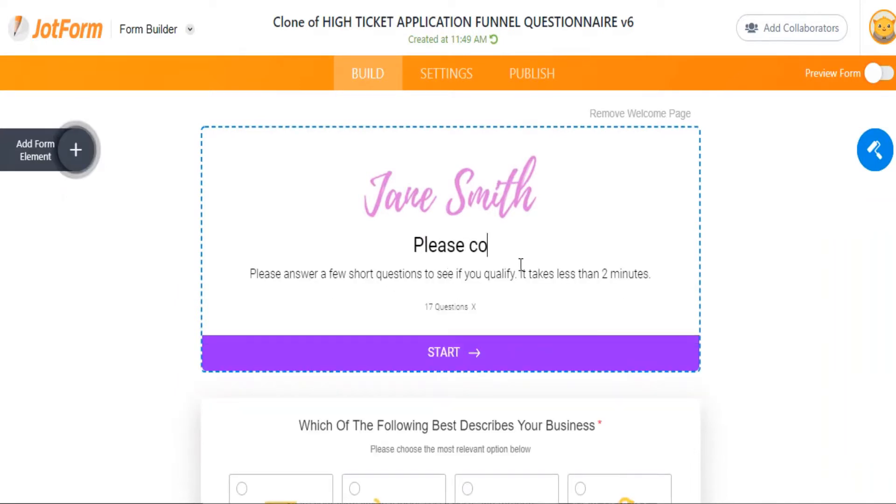
type("mplete the su")
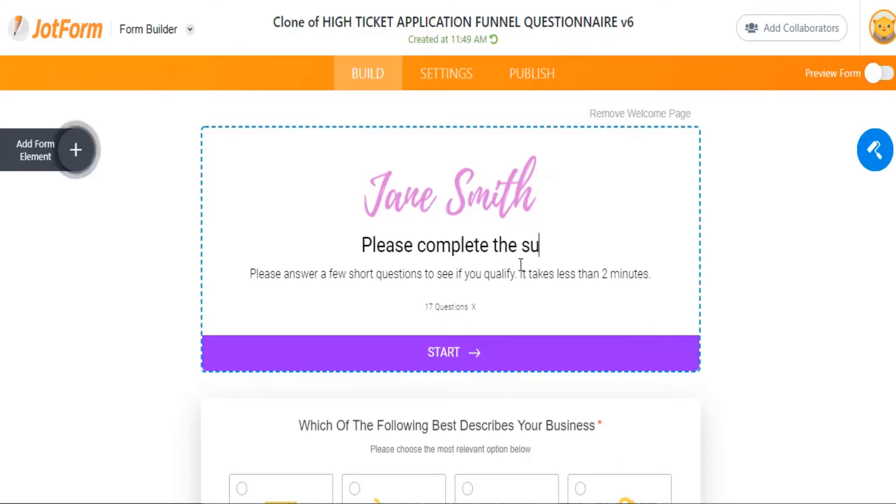
type("rvey")
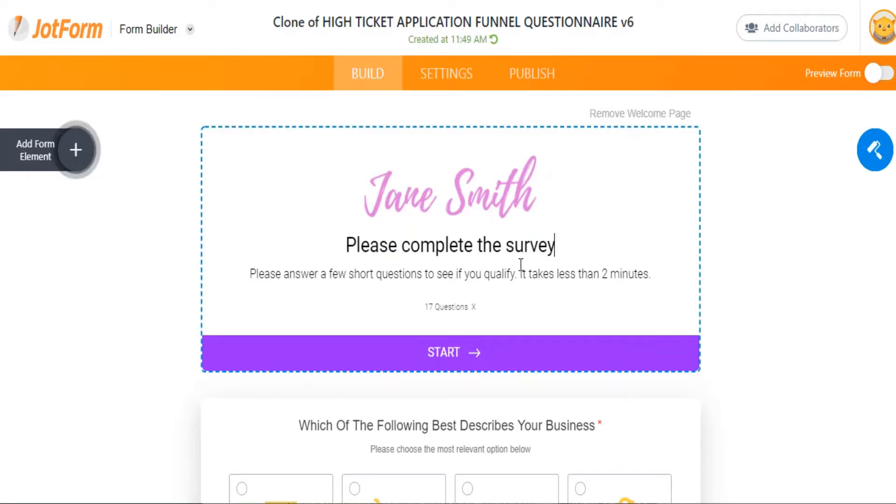
scroll(522, 264, "down", 15)
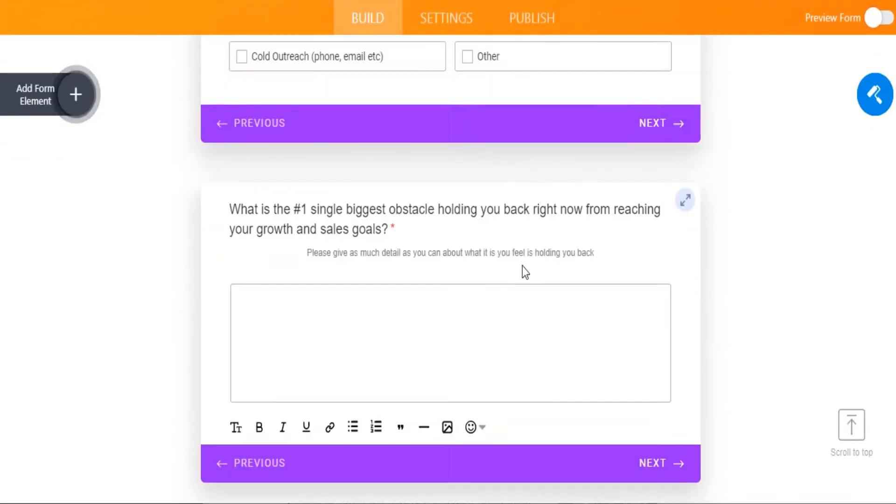
scroll(522, 267, "up", 10)
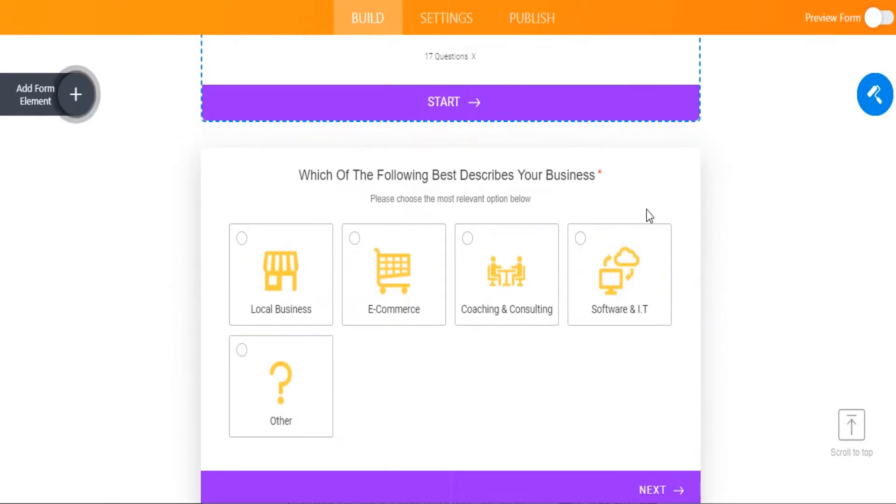
scroll(656, 188, "down", 5)
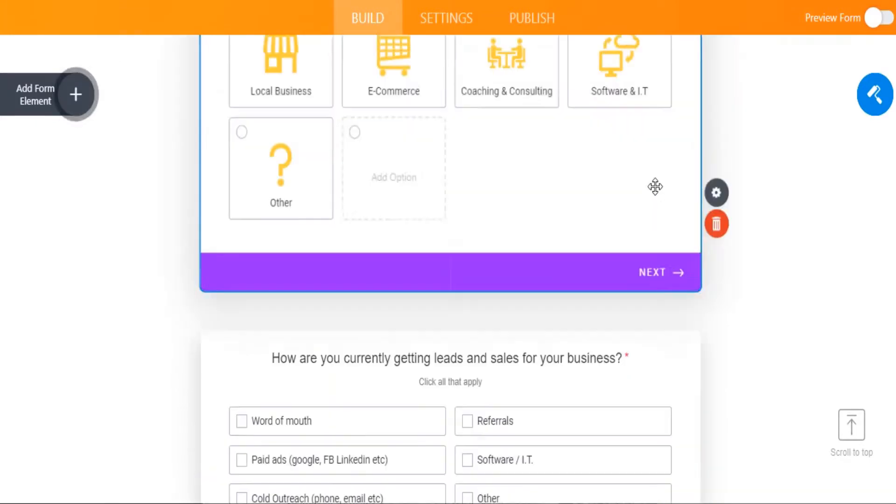
scroll(655, 186, "up", 3)
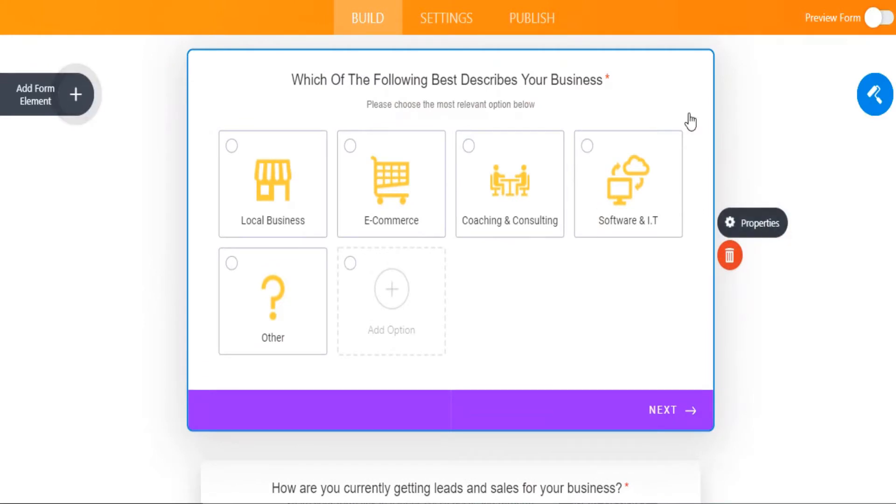
Step: Add a sixth option 'Other 2' with a bank icon to the business-type image choice question
left_click(751, 163)
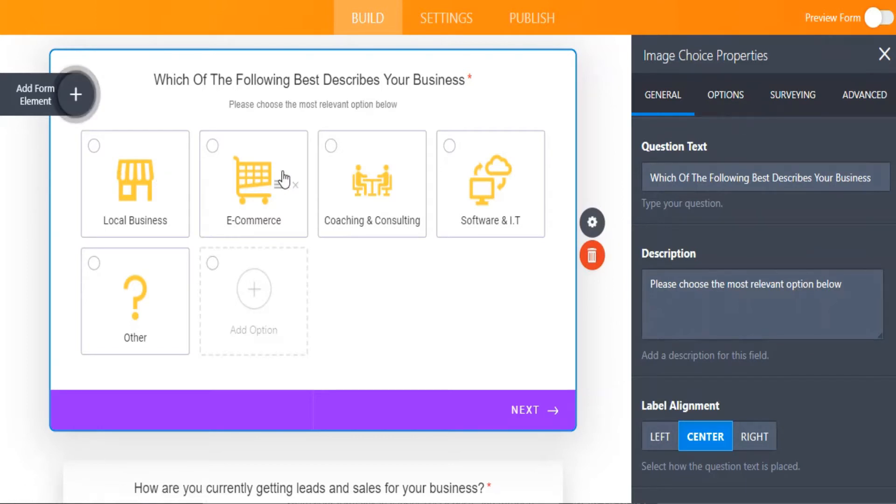
left_click(742, 101)
scroll(724, 188, "down", 2)
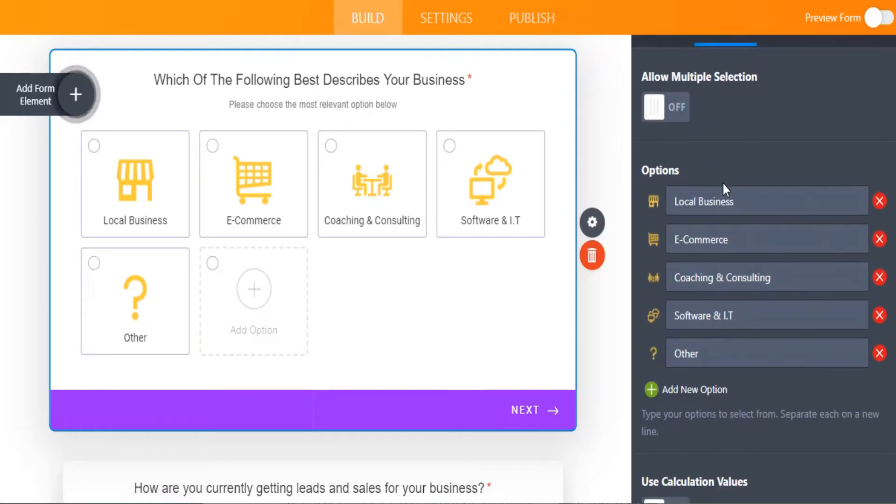
left_click(652, 390)
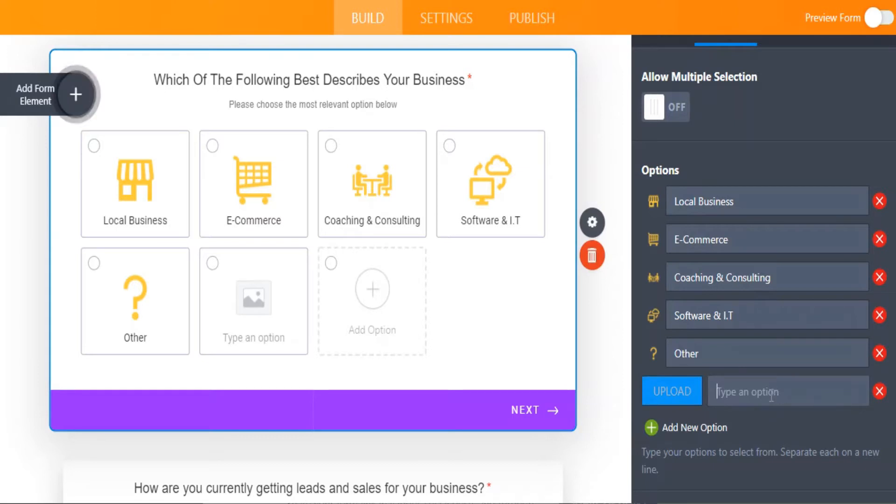
type("Other 2")
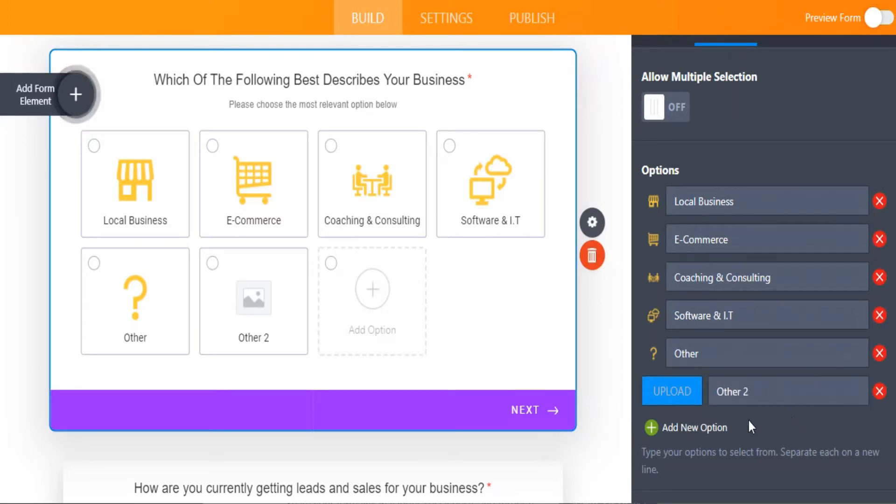
left_click(680, 393)
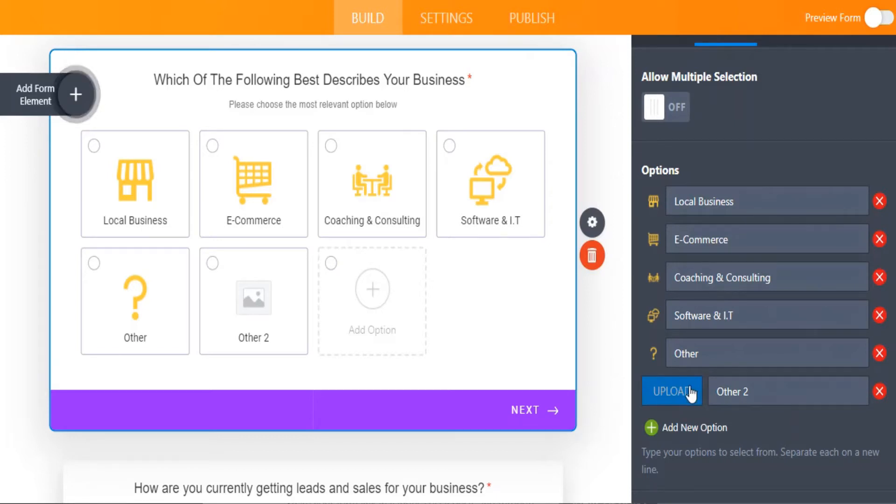
scroll(691, 393, "down", 2)
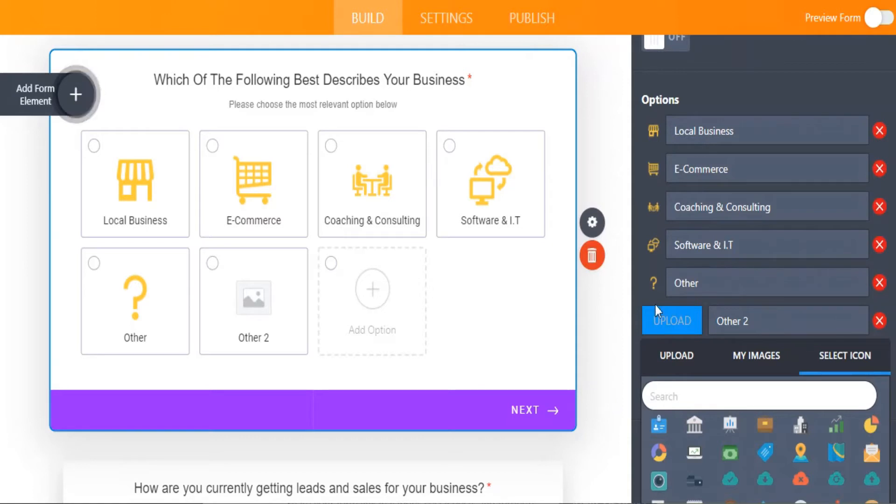
left_click(696, 428)
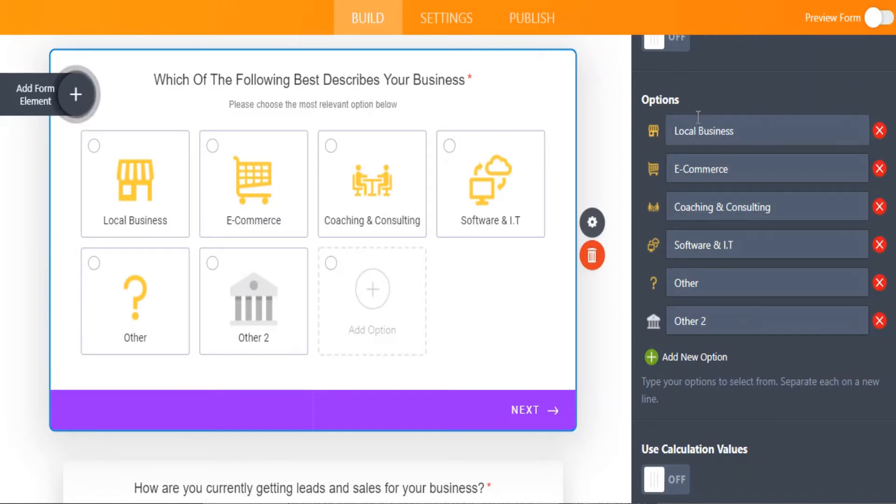
left_click_drag(676, 132, 733, 132)
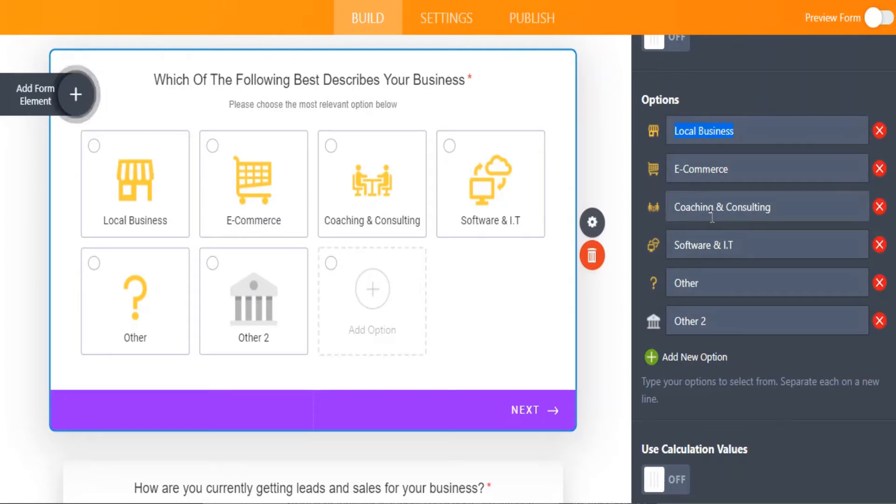
scroll(540, 240, "down", 6)
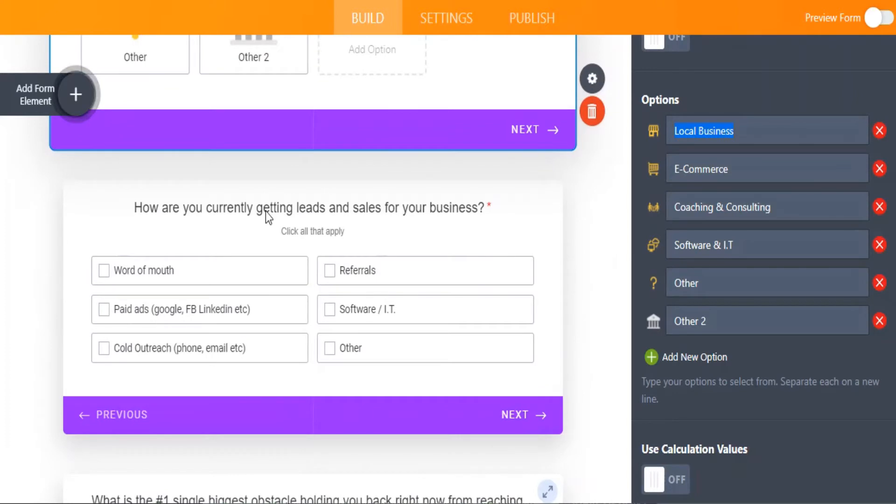
Step: Show the answer options of the leads-and-sales checkbox question
left_click(265, 212)
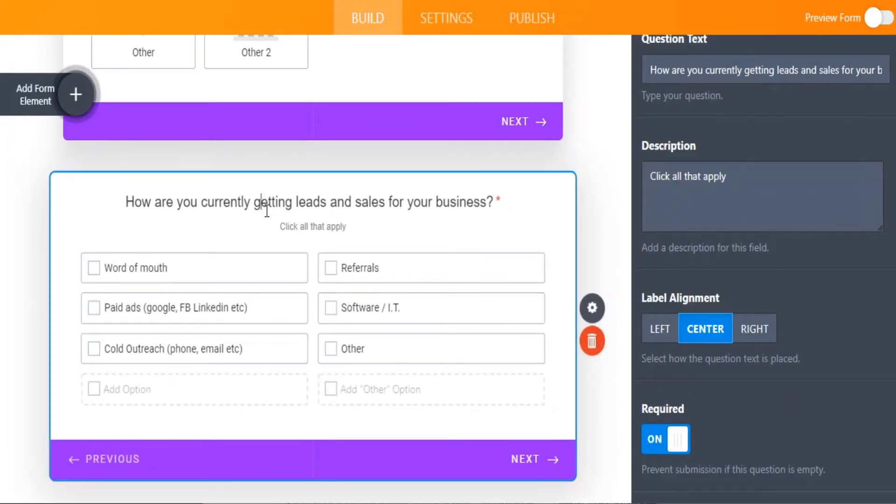
left_click_drag(698, 74, 759, 73)
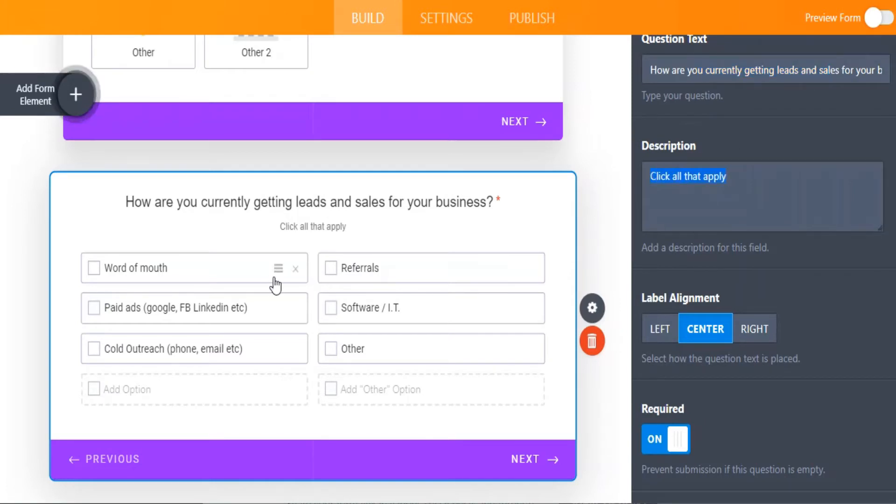
scroll(747, 187, "up", 3)
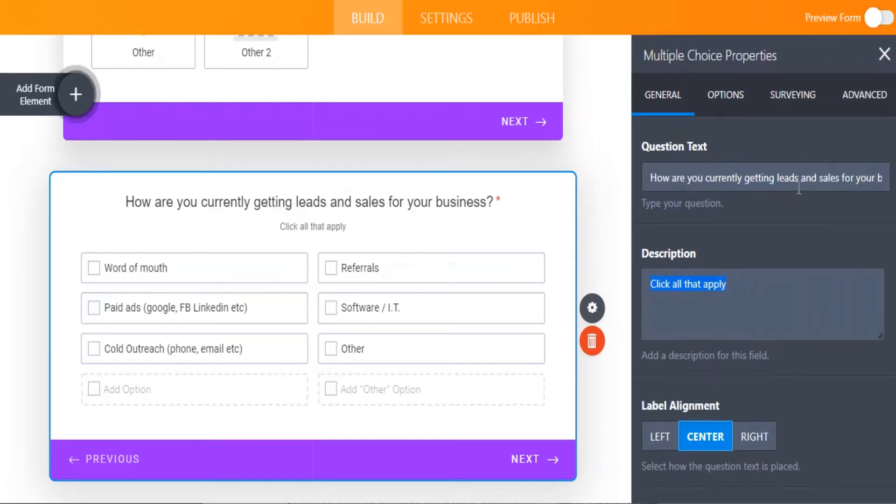
left_click(742, 98)
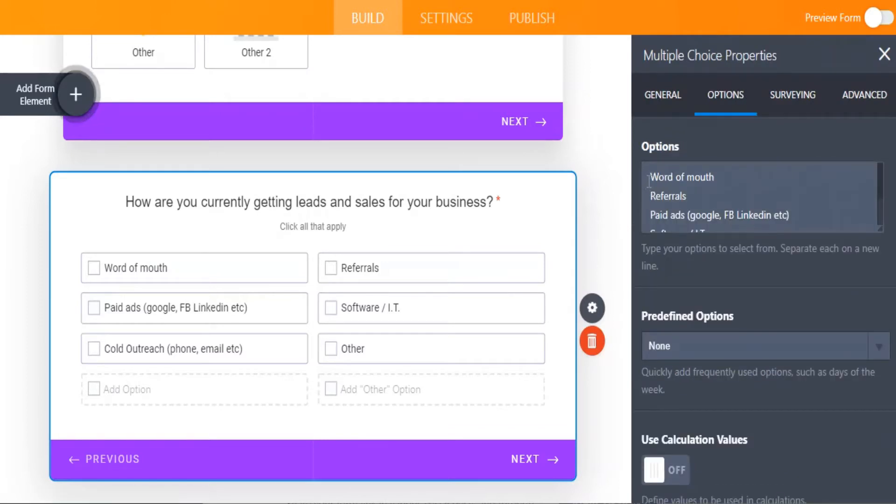
left_click_drag(702, 183, 737, 227)
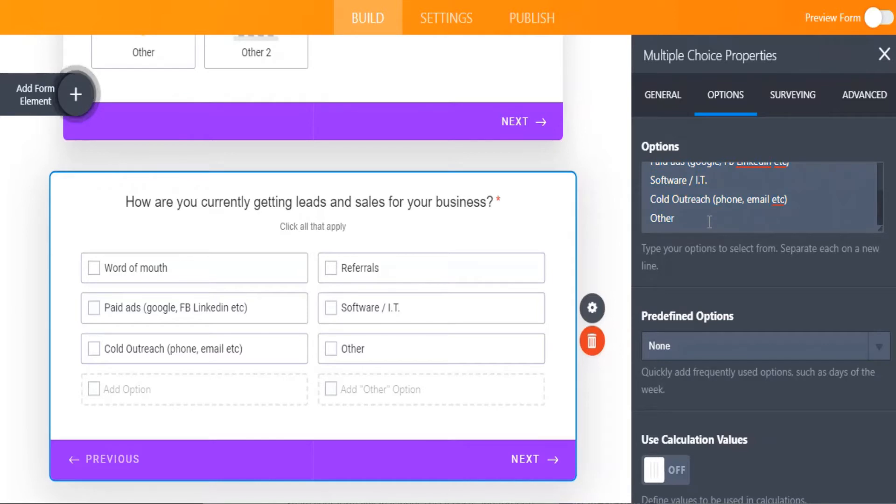
Step: Add an 'Other 2' answer line, then delete it, leaving six options ending with Other
key("Return")
type("Other")
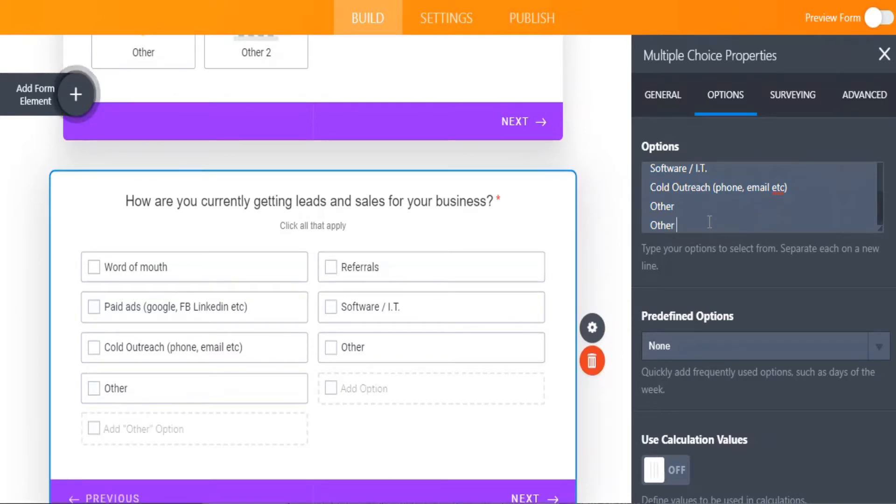
type(" 2")
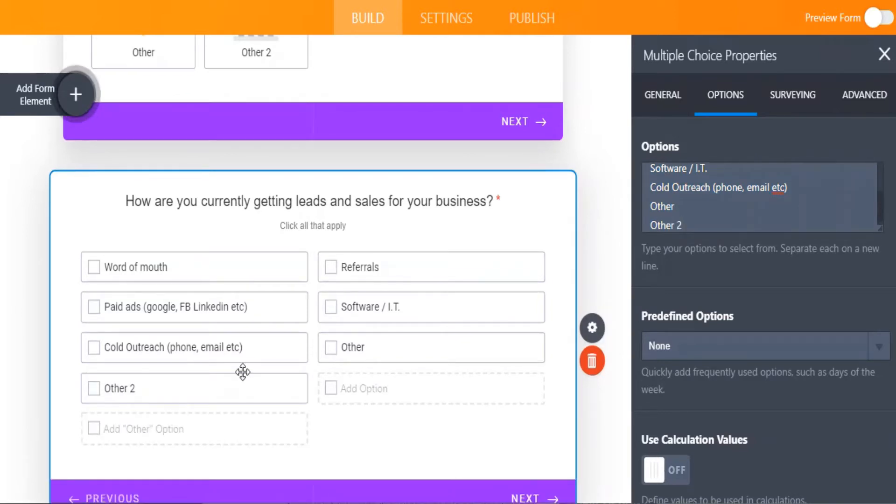
left_click_drag(682, 225, 652, 213)
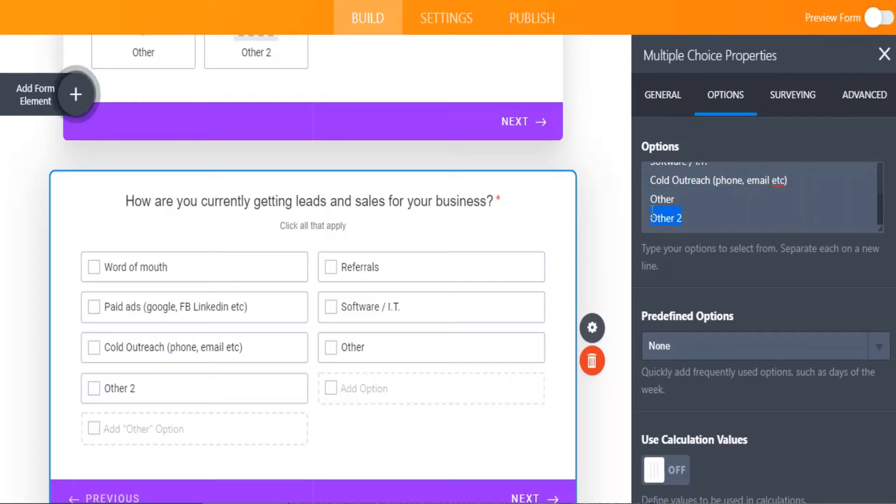
key("BackSpace")
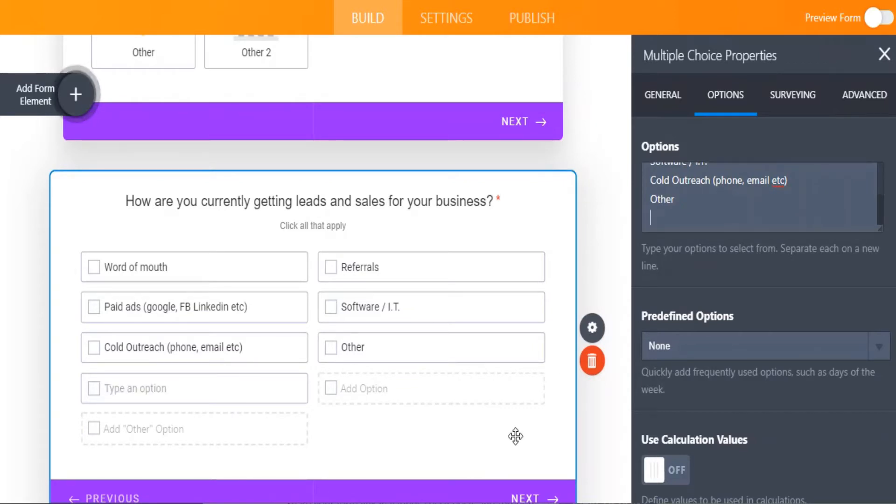
scroll(746, 287, "down", 3)
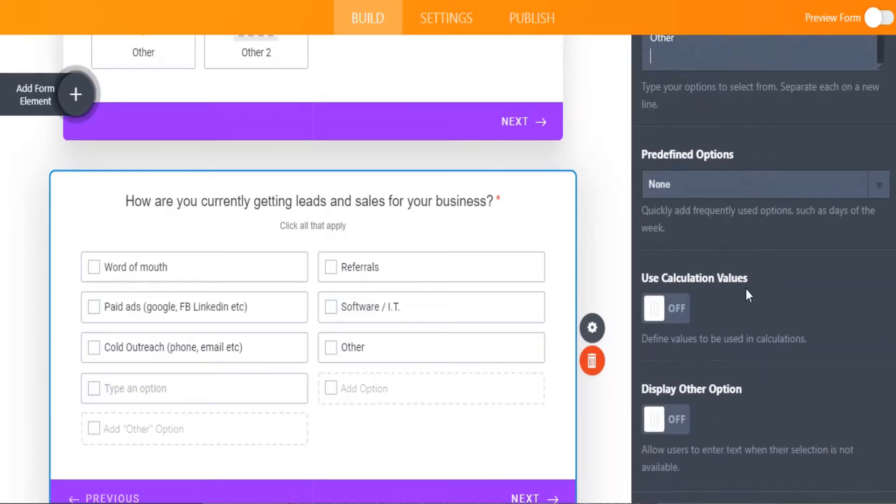
scroll(482, 378, "down", 1)
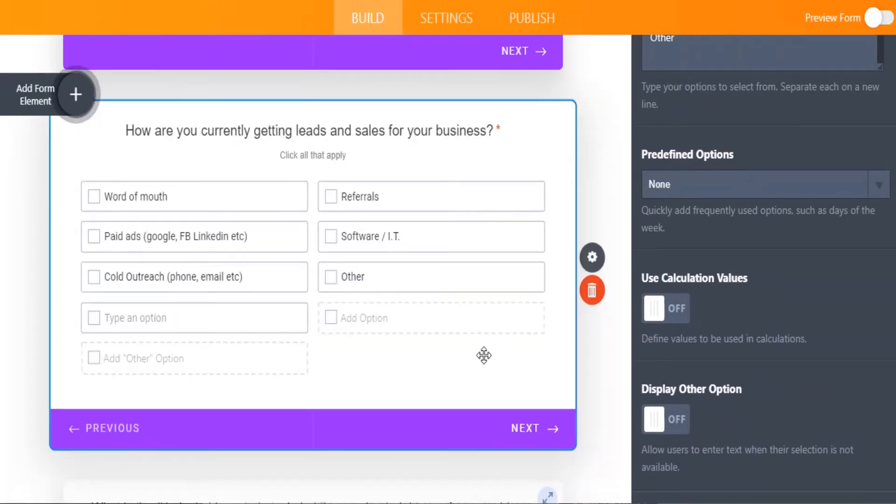
scroll(484, 356, "down", 3)
scroll(484, 357, "down", 1)
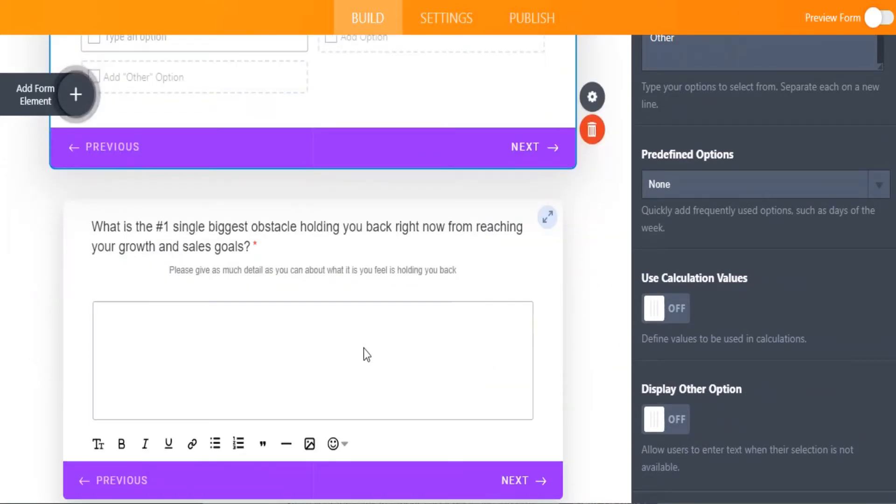
scroll(323, 315, "up", 3)
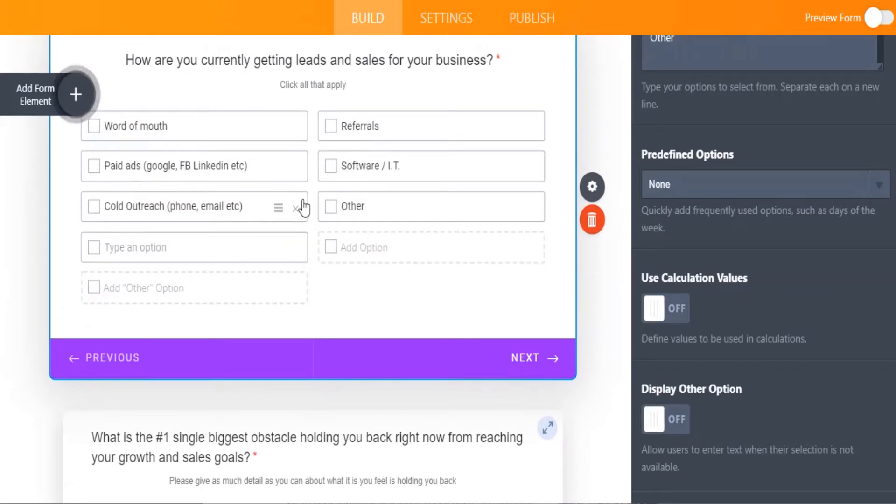
scroll(304, 206, "down", 2)
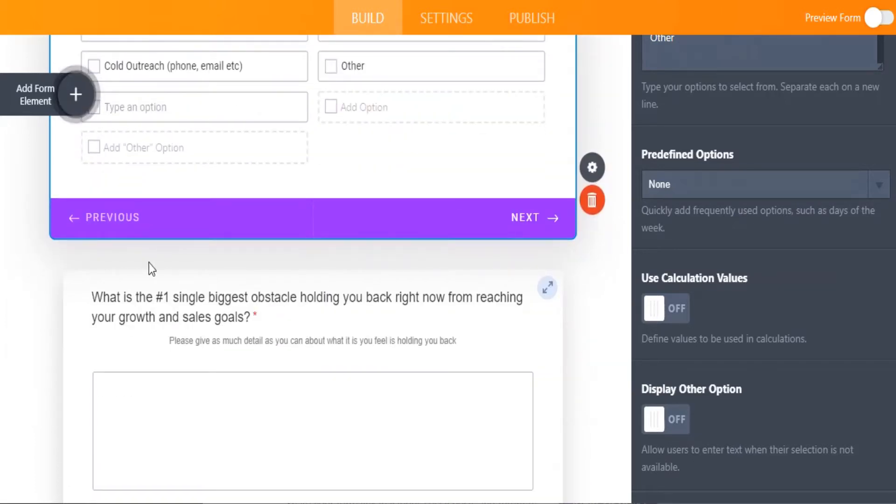
Step: Add a Dropdown question titled 'How are you today ?' to the form
left_click(42, 105)
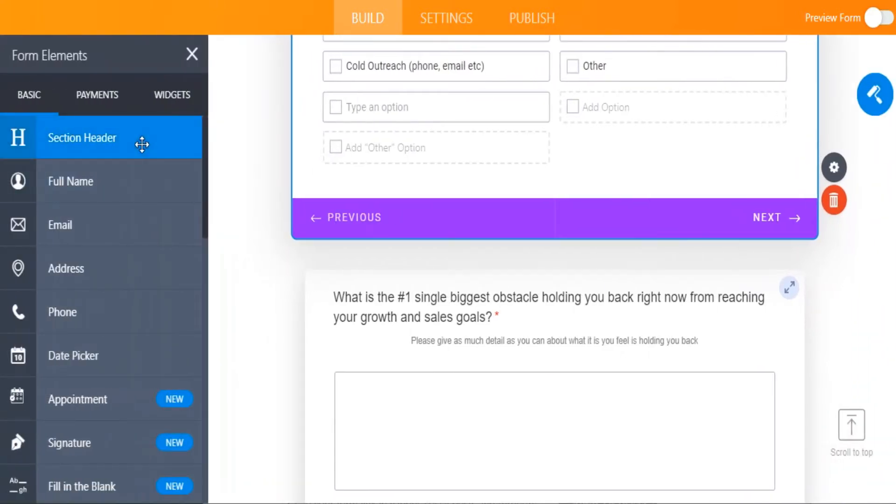
scroll(129, 315, "down", 3)
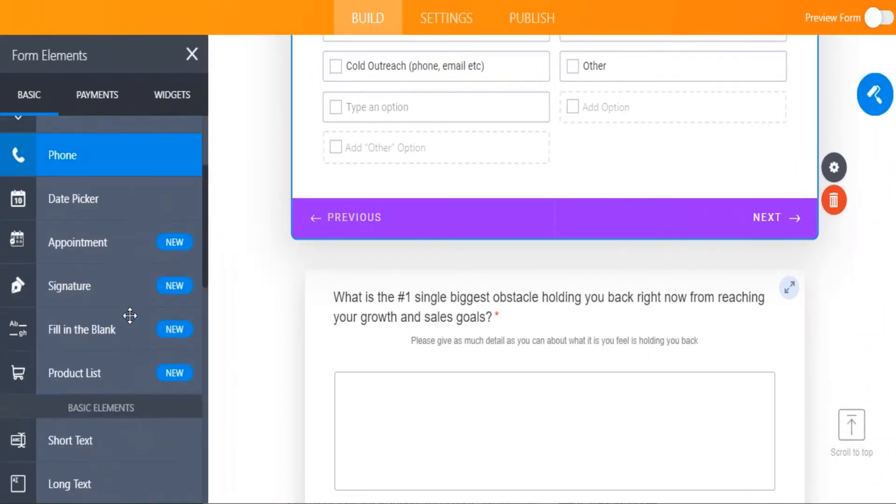
scroll(130, 316, "down", 4)
scroll(129, 315, "down", 1)
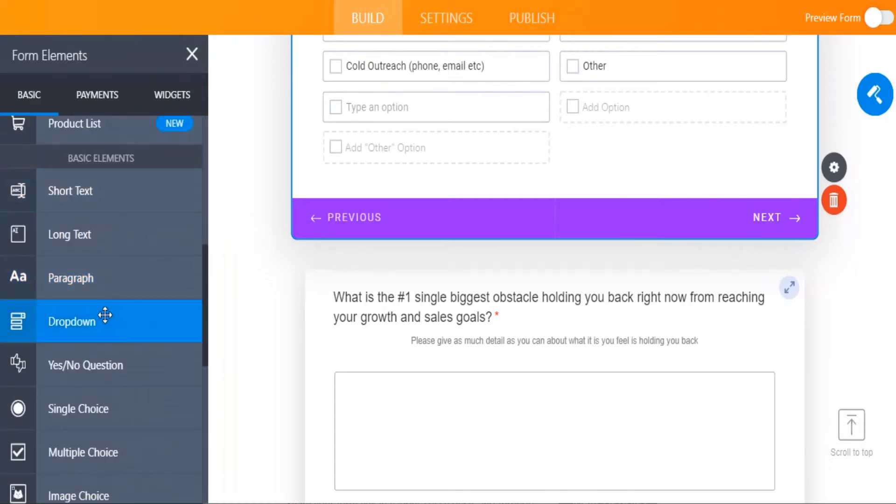
left_click_drag(107, 316, 552, 276)
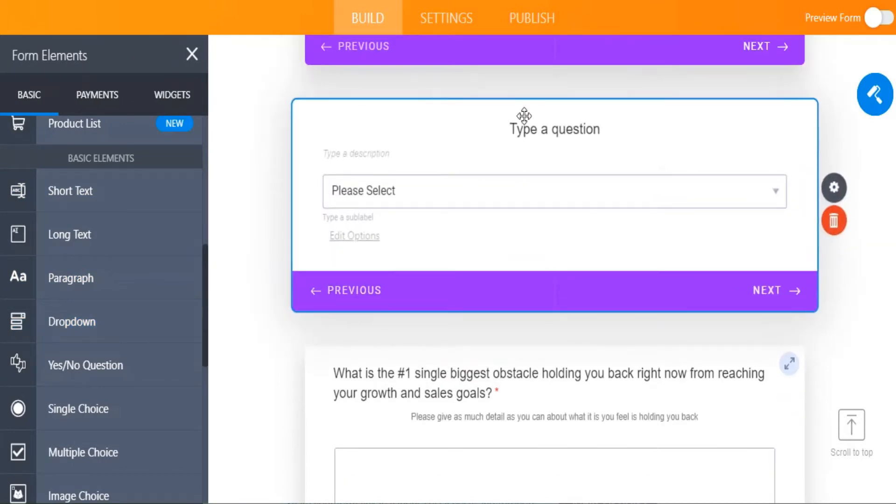
left_click(519, 129)
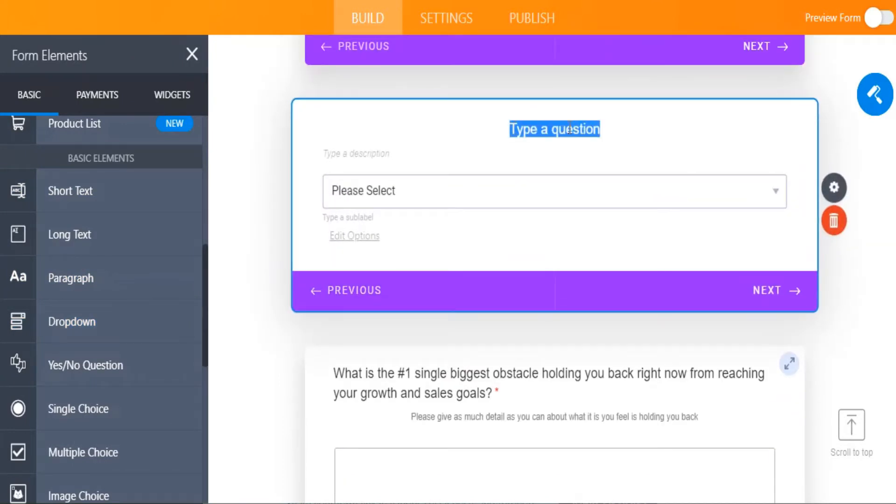
type("How are ")
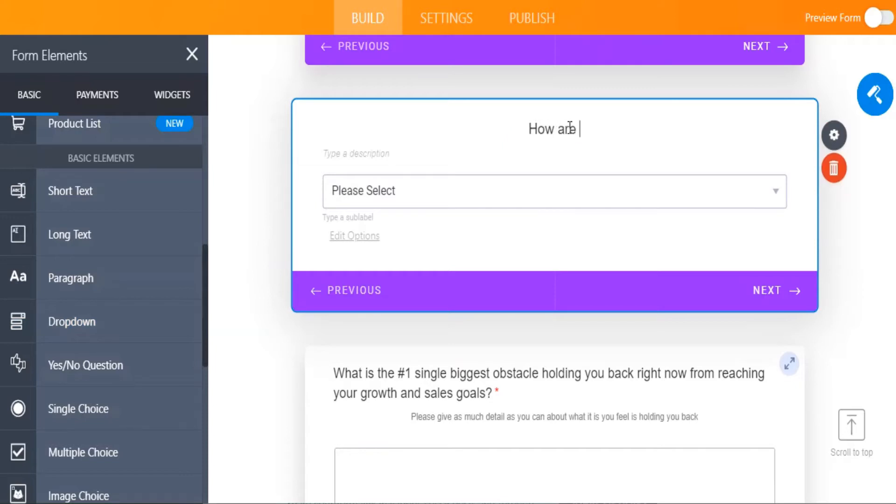
type("you today ")
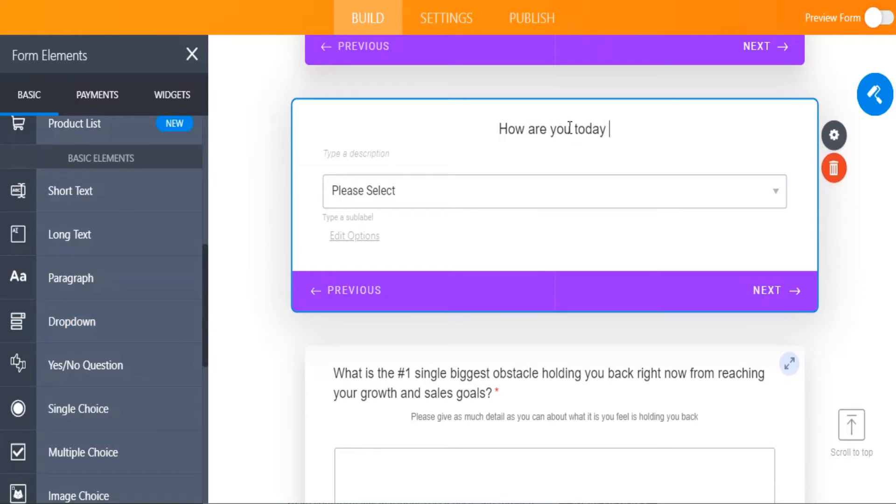
type("?")
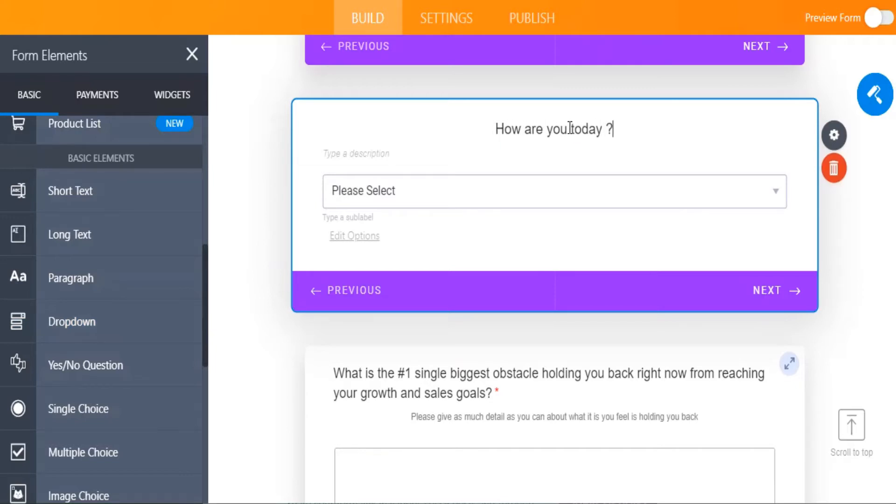
Step: Give the dropdown the options Fine, Awesome and Fantastic and open its properties
left_click(443, 201)
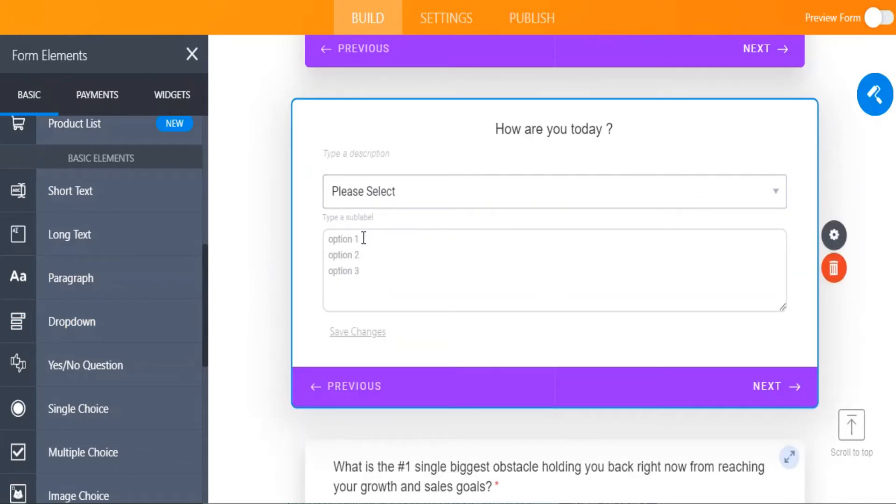
type("Fine Aw")
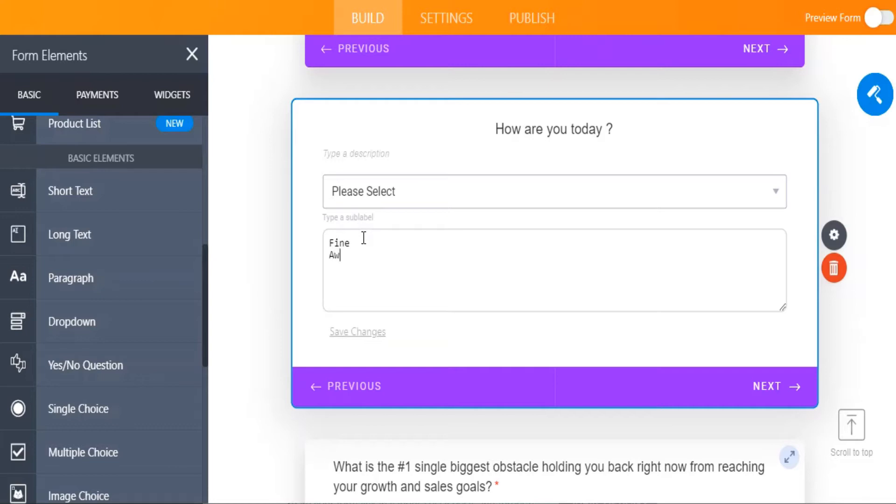
type("esome Fantastic")
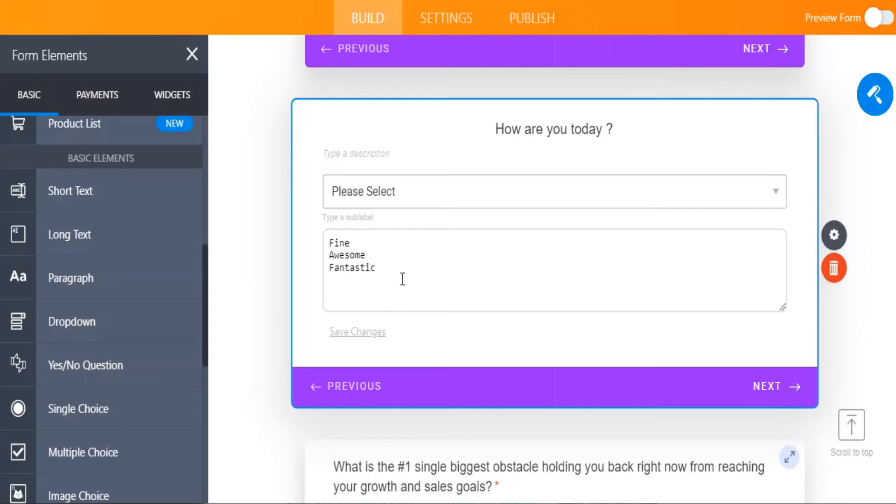
left_click(452, 342)
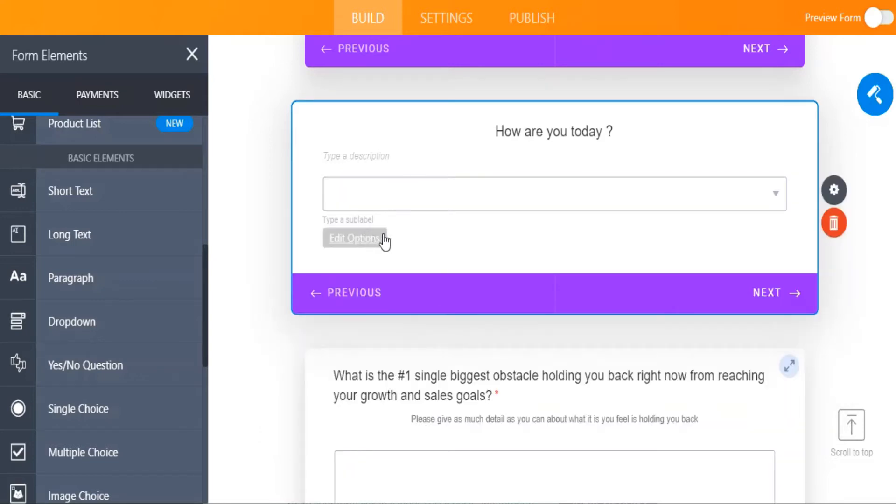
left_click(603, 192)
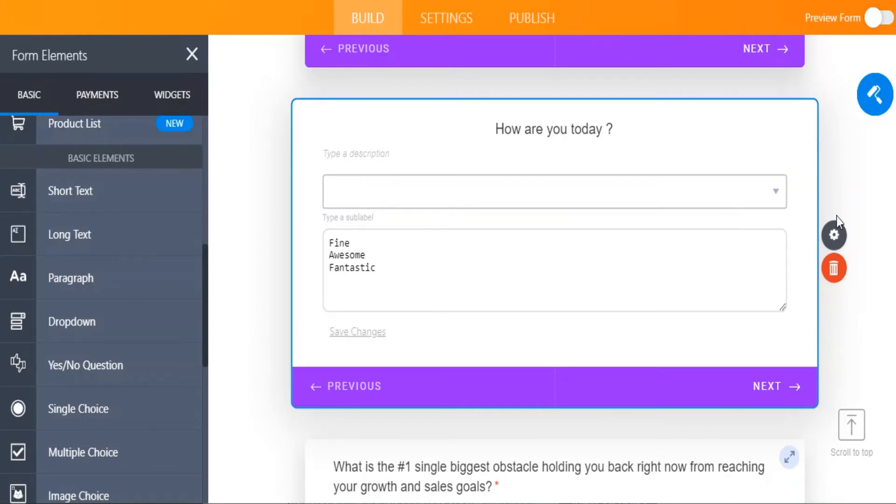
left_click(839, 235)
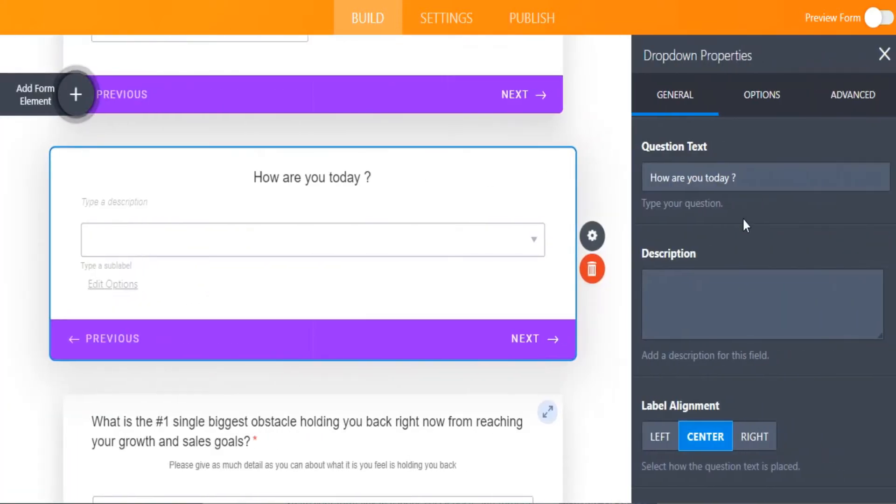
Step: Enter 'Fine', 'Awesome' and 'Fantastic' as lines in the question's description box, fixing typos
left_click(686, 286)
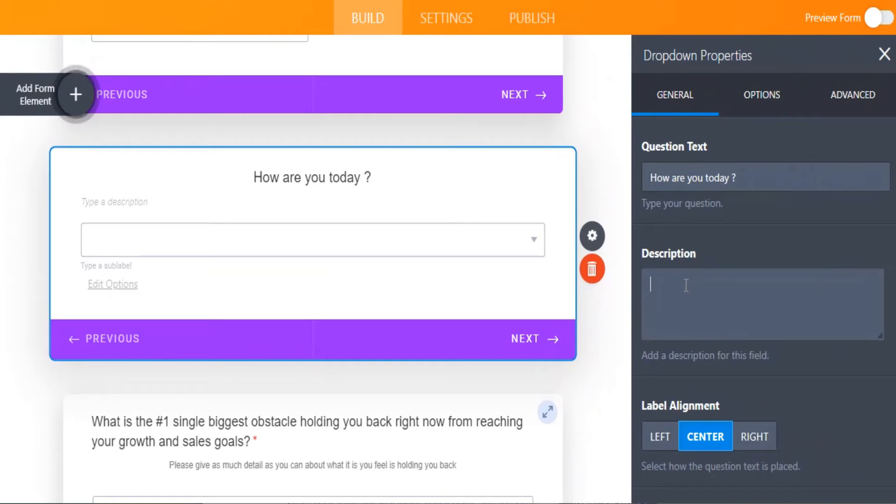
type("Fine ")
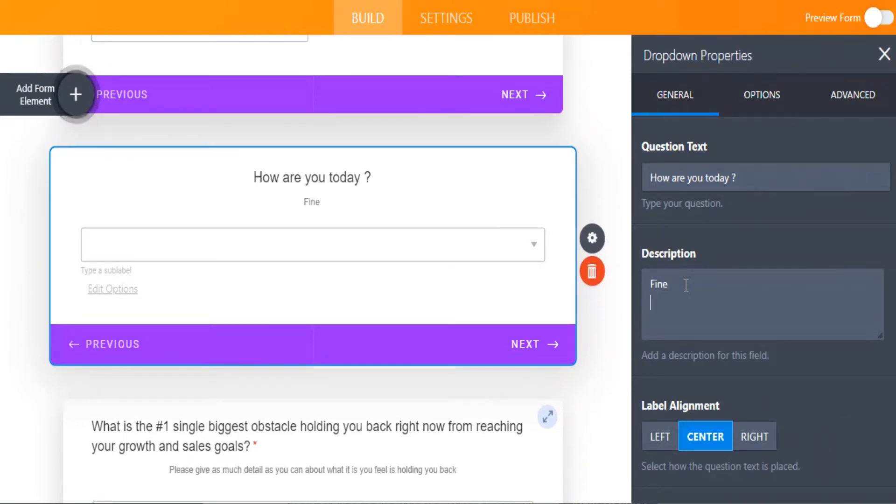
type("Awesione")
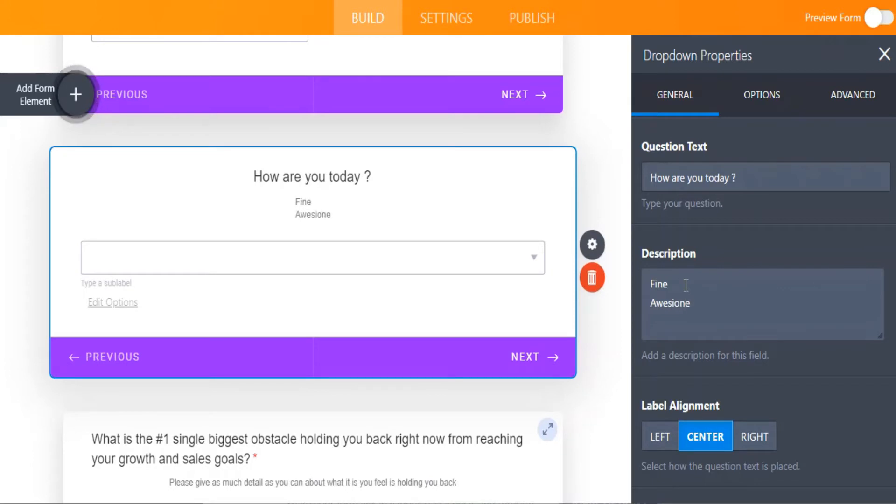
double_click(691, 303)
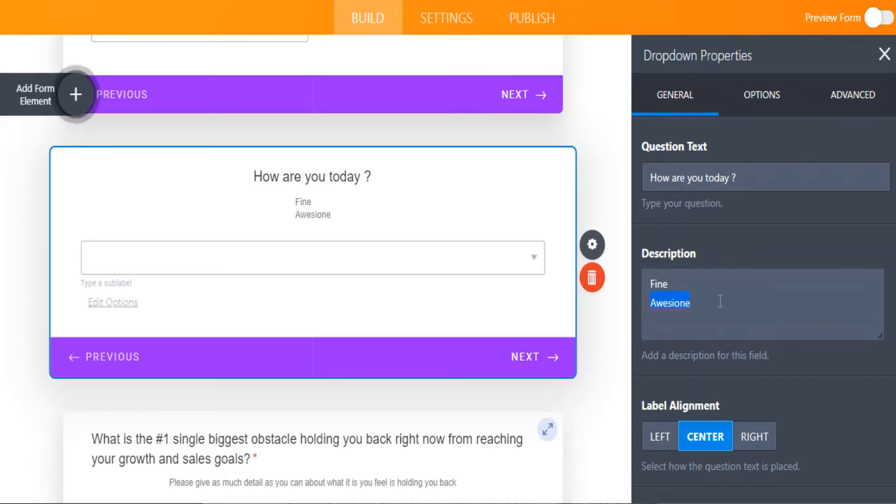
type("Awesome ")
type("Fabn")
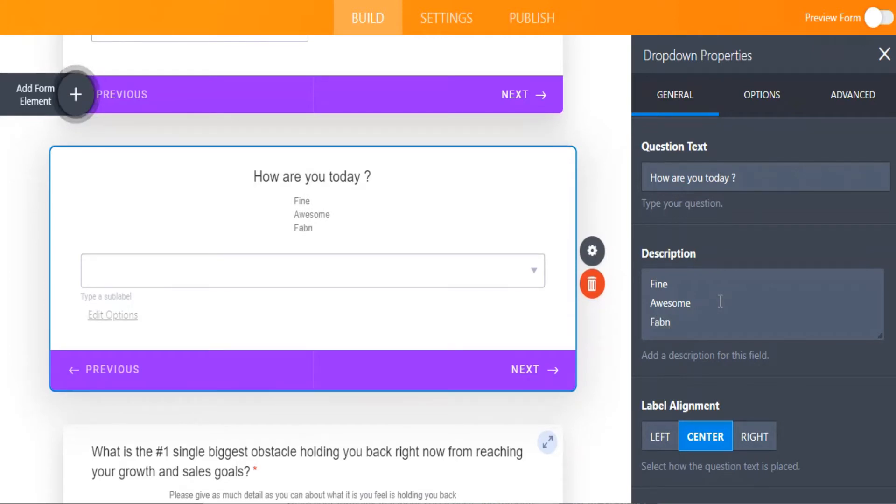
key("BackSpace")
key("BackSpace")
type("ntastic")
Step: Select the description lines and delete the 'How are you today ?' question
left_click_drag(299, 200, 334, 232)
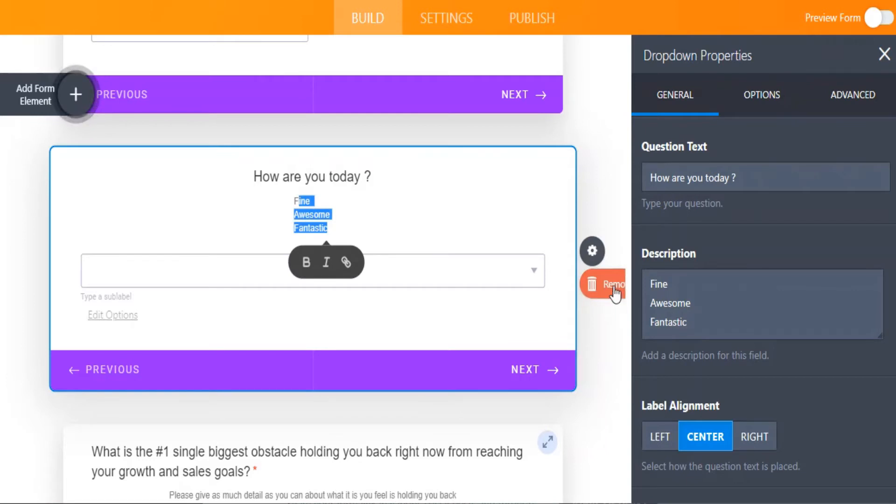
left_click(613, 288)
scroll(473, 231, "down", 6)
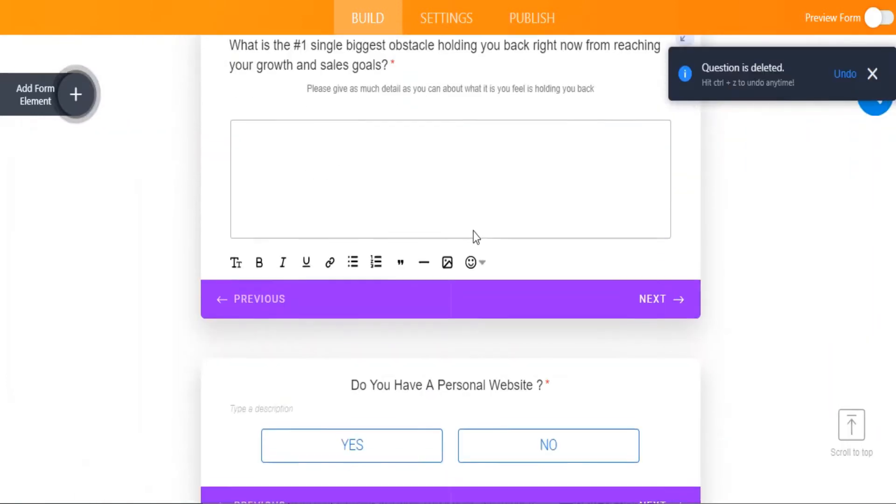
Step: Select the Personal Website Yes/No question and review its Values and Required properties
left_click(475, 248)
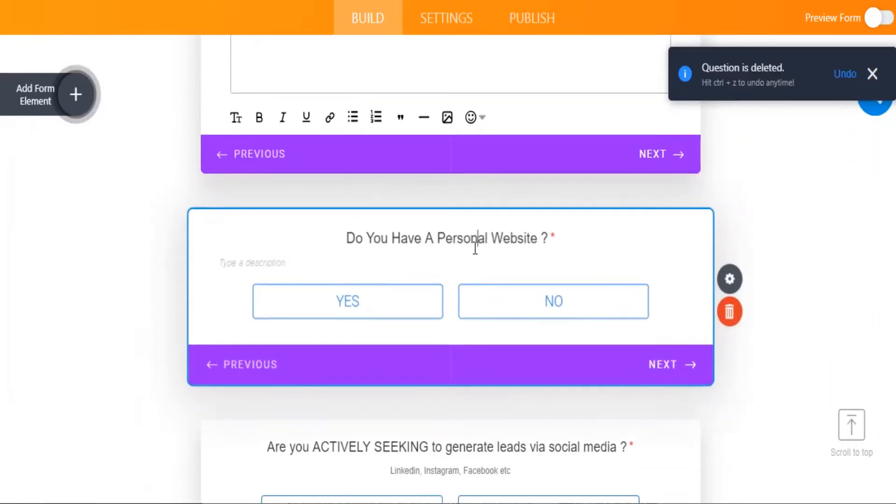
left_click(752, 286)
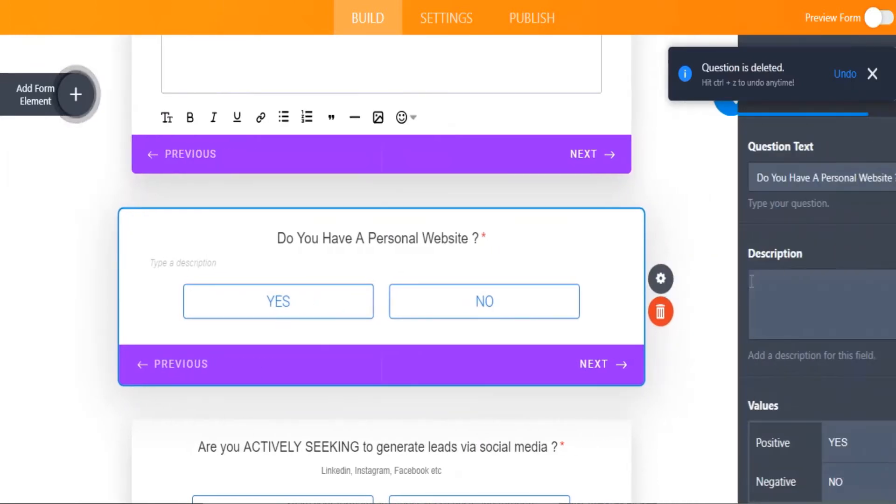
scroll(734, 216, "down", 1)
scroll(733, 217, "down", 5)
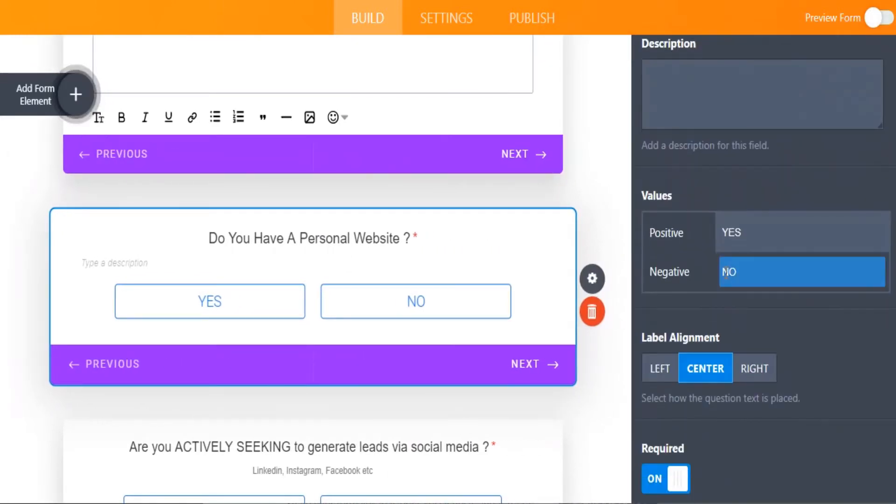
scroll(730, 189, "down", 2)
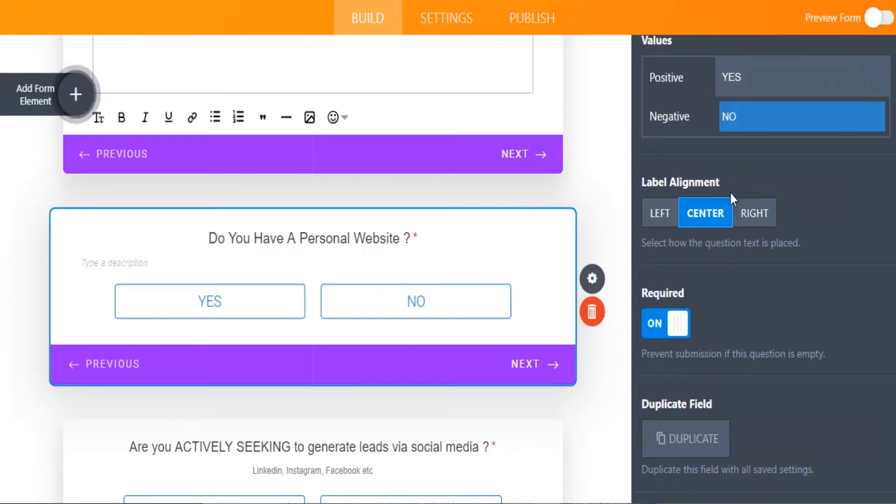
scroll(326, 321, "down", 7)
scroll(330, 319, "down", 10)
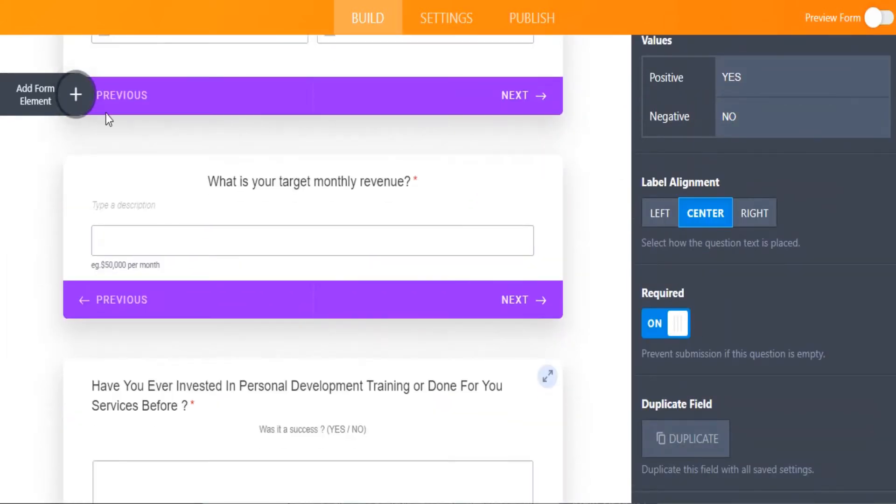
Step: Bring up the Add Form Element panel and scroll through the available elements
left_click(63, 95)
scroll(104, 296, "down", 9)
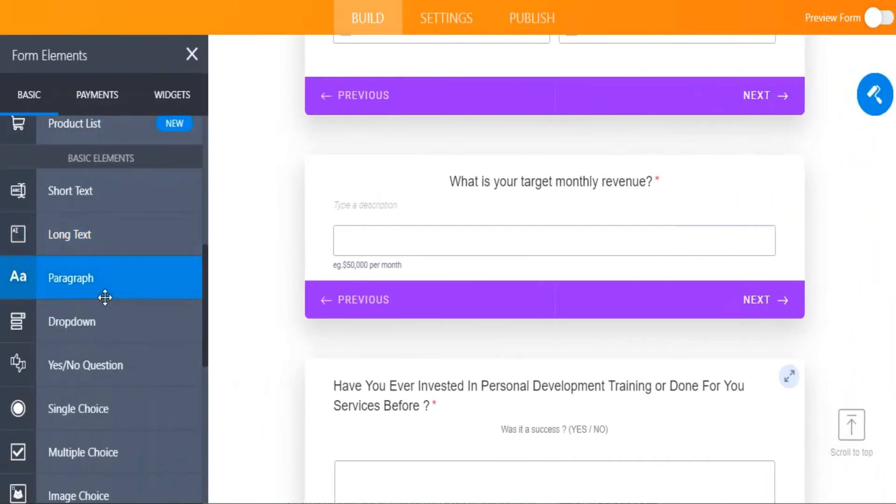
scroll(107, 297, "up", 20)
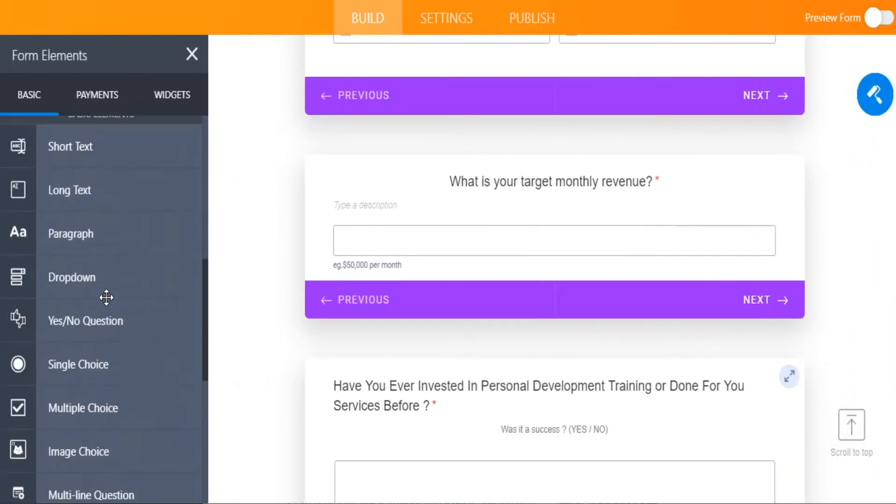
left_click(192, 54)
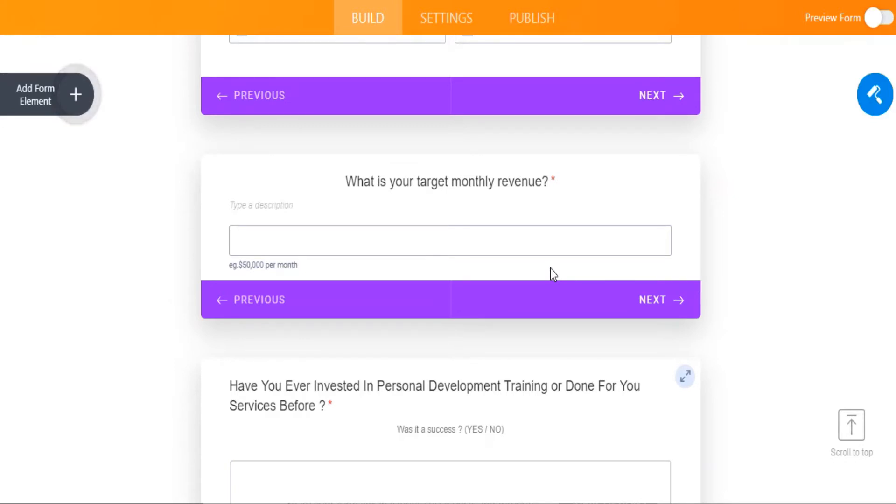
scroll(550, 268, "down", 15)
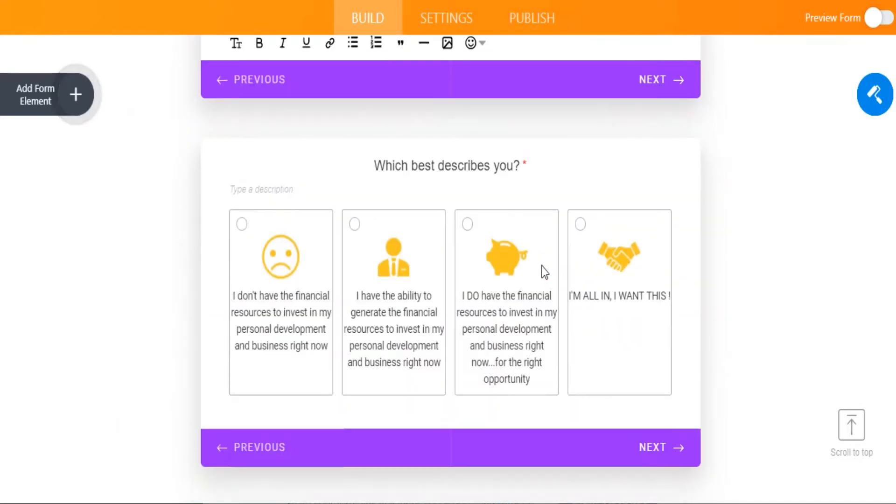
scroll(544, 270, "down", 20)
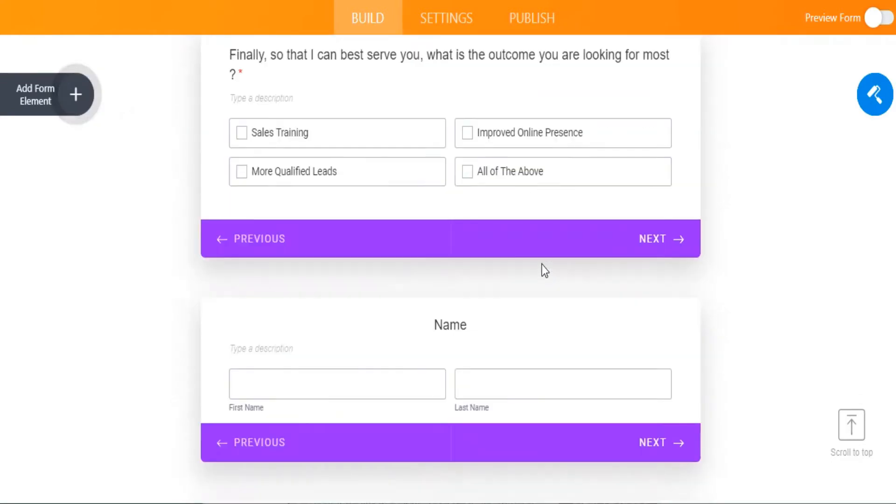
scroll(545, 268, "up", 20)
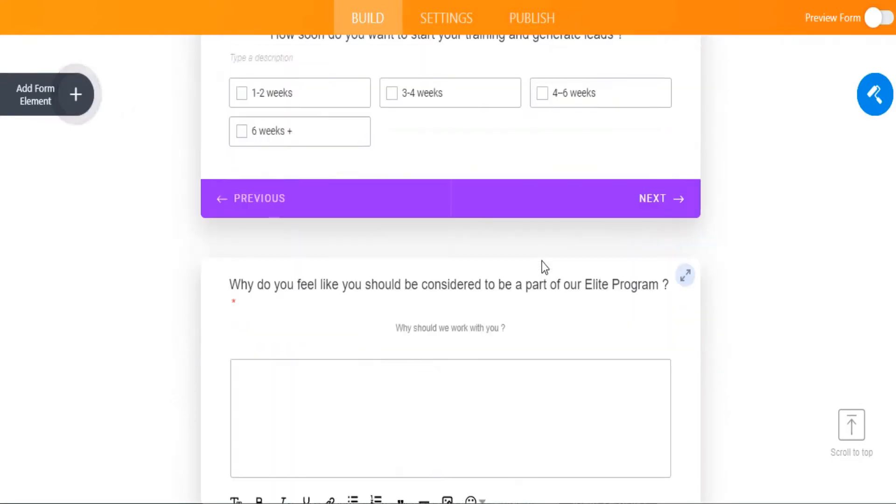
scroll(542, 263, "up", 15)
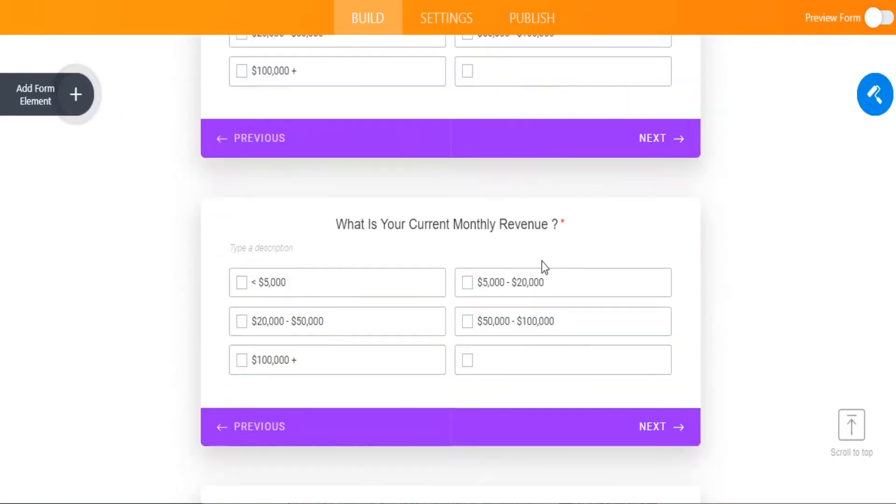
scroll(542, 263, "down", 5)
scroll(542, 262, "down", 5)
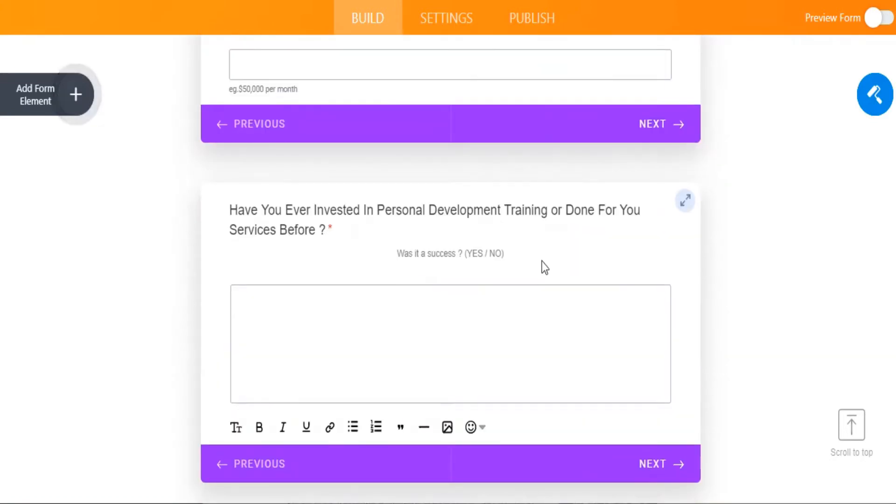
scroll(542, 261, "down", 8)
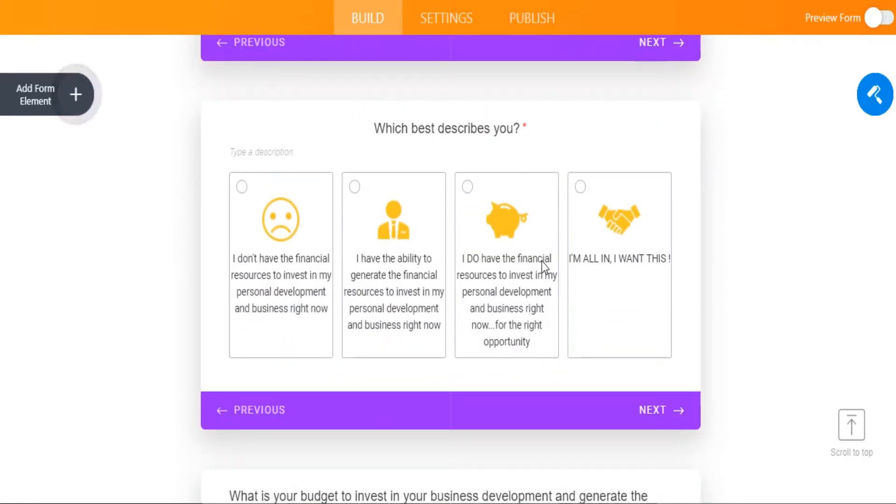
scroll(544, 266, "up", 8)
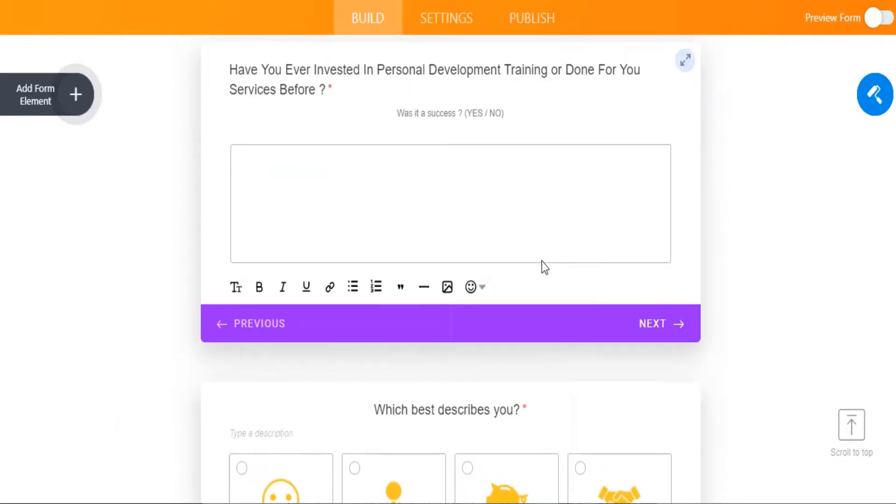
scroll(544, 266, "up", 7)
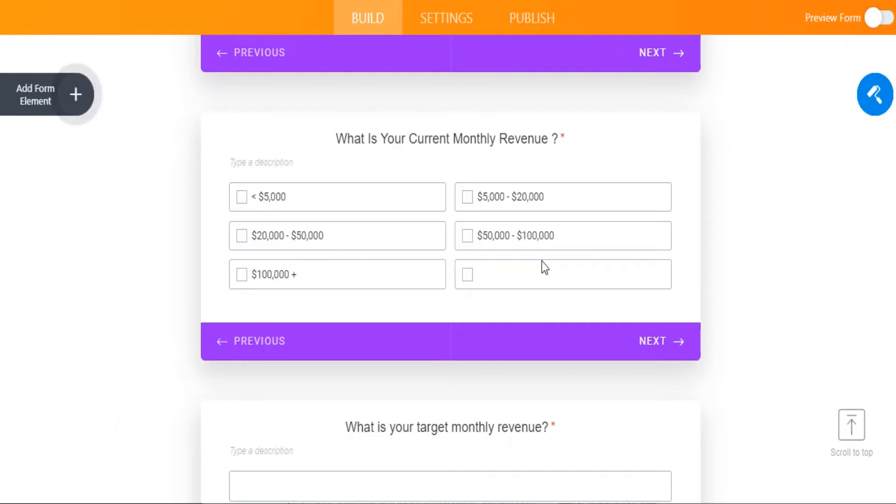
scroll(542, 262, "down", 2)
scroll(542, 261, "up", 10)
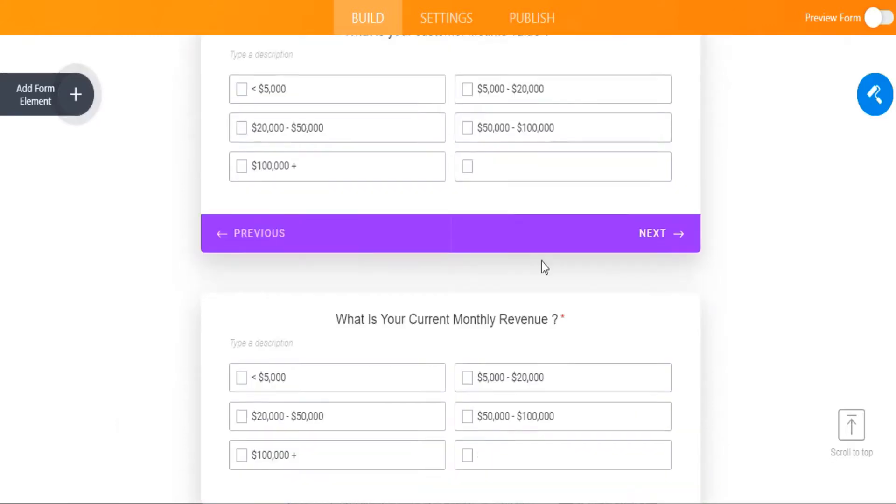
scroll(542, 261, "up", 3)
scroll(542, 261, "down", 12)
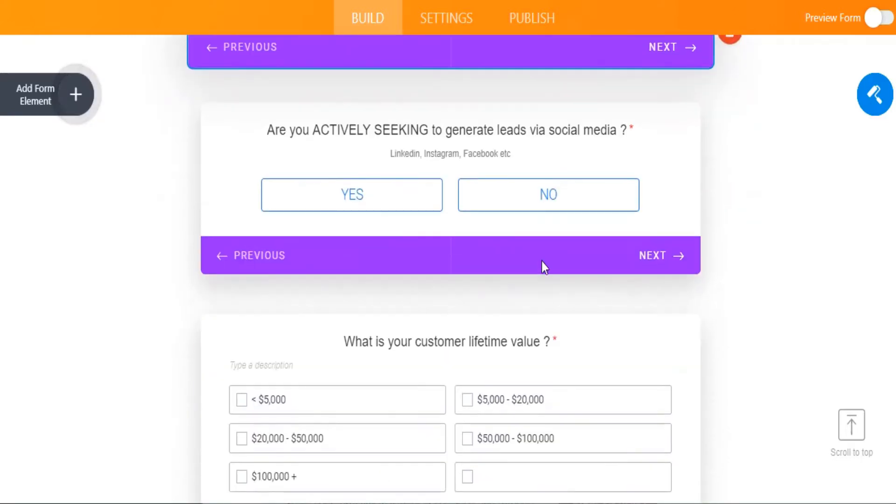
scroll(543, 267, "down", 13)
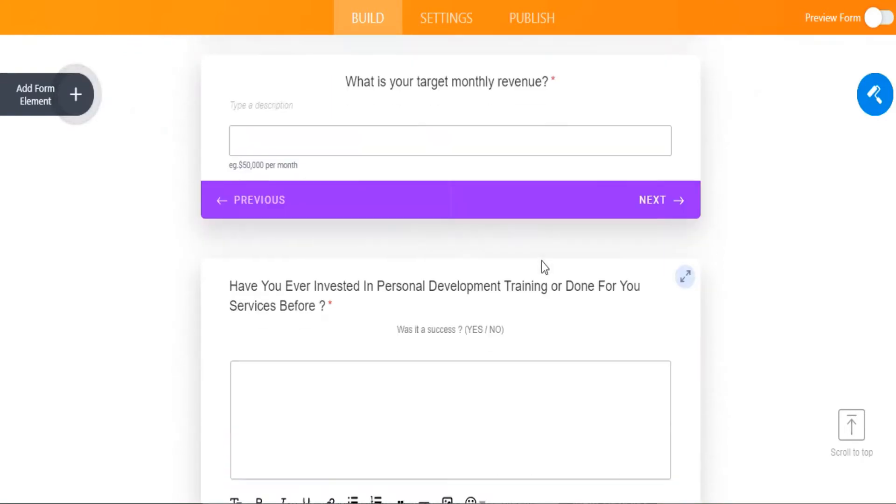
scroll(543, 266, "down", 6)
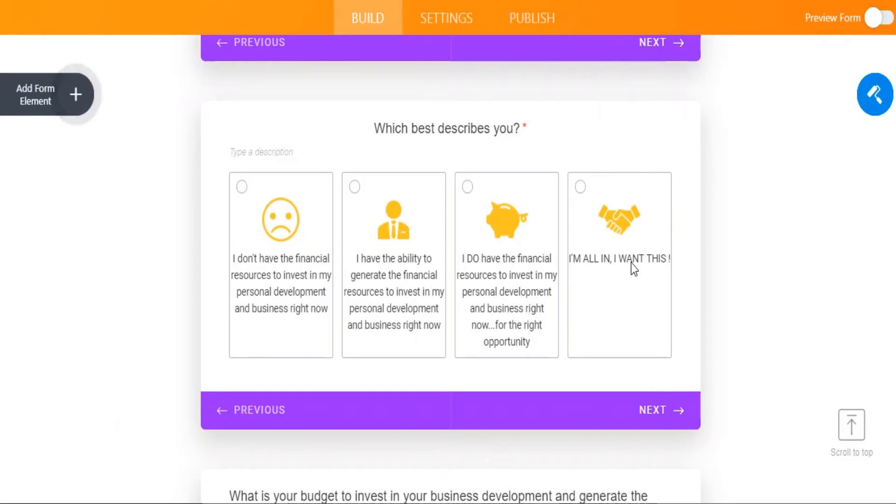
scroll(631, 263, "down", 8)
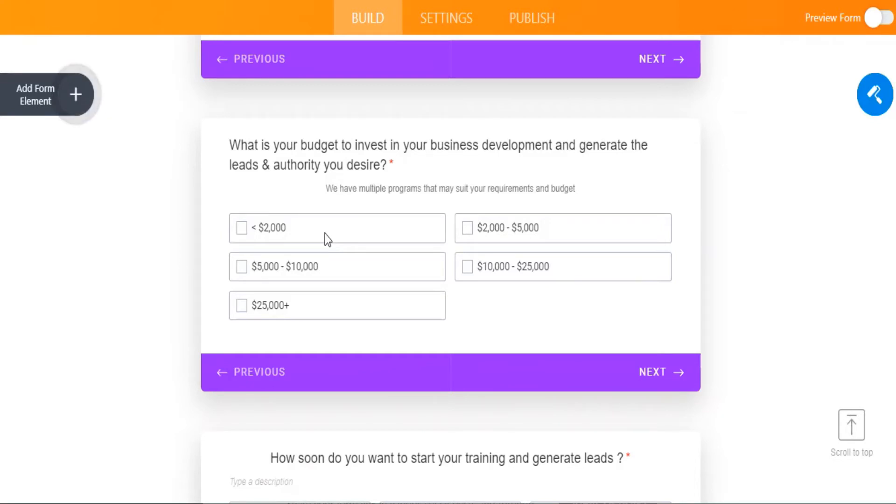
scroll(325, 234, "down", 6)
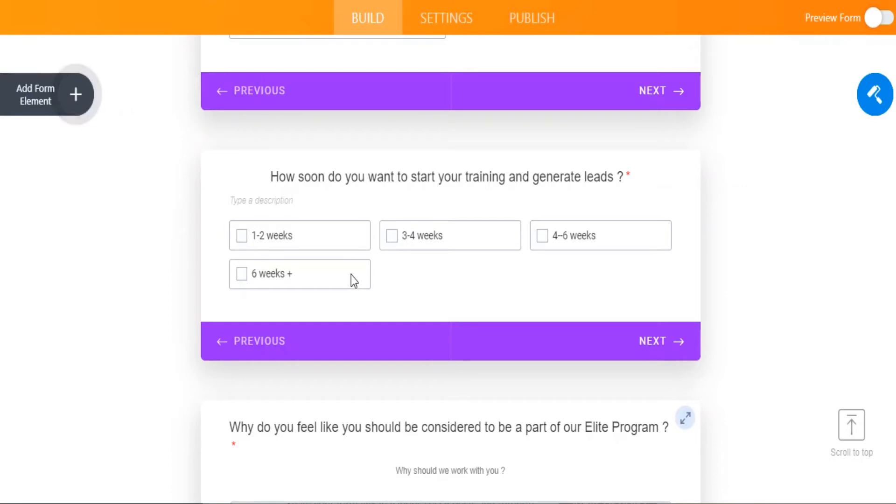
scroll(388, 237, "down", 10)
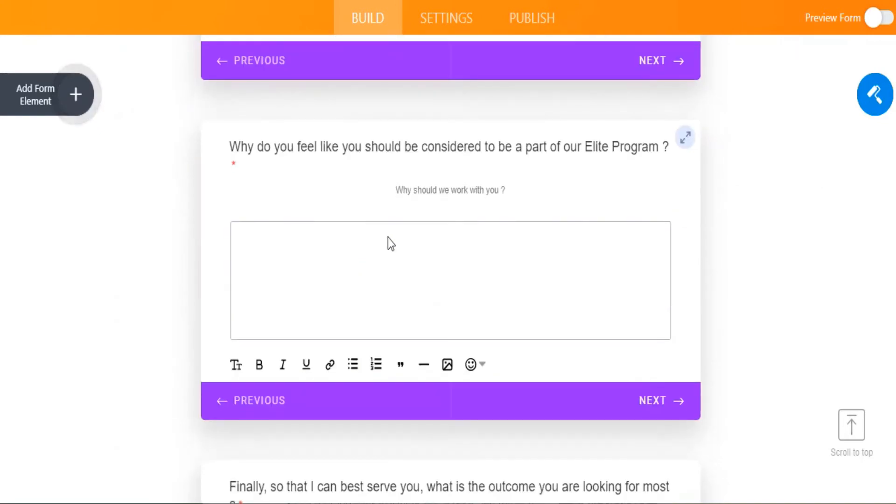
scroll(391, 234, "down", 15)
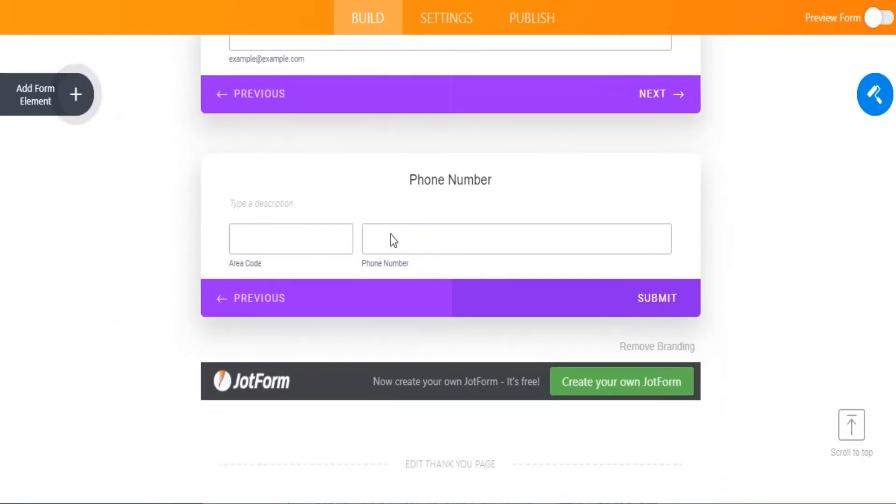
scroll(391, 234, "up", 12)
scroll(393, 235, "up", 20)
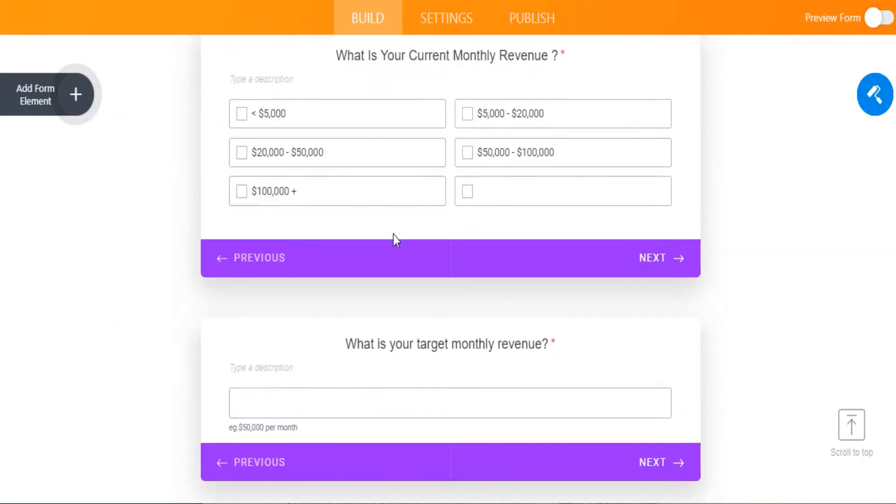
scroll(394, 234, "up", 1)
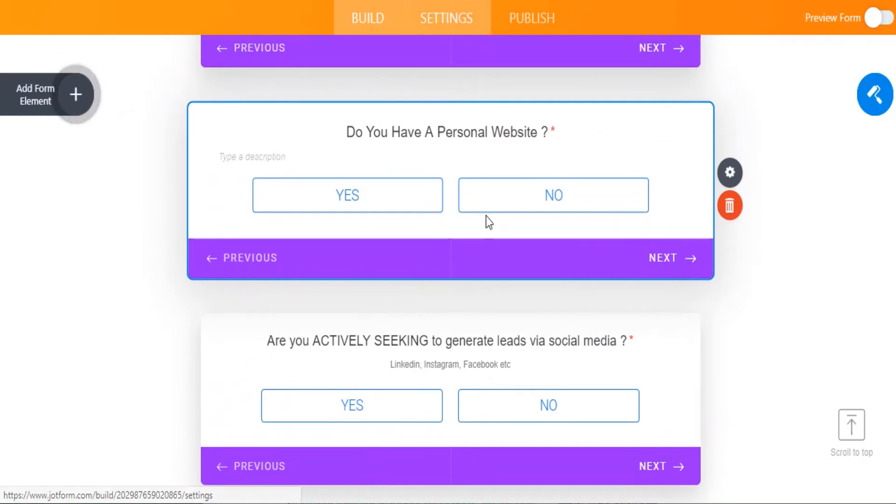
Step: Go to Settings > Conditions, glance at the first redirect condition, then scroll the rules list
left_click(446, 18)
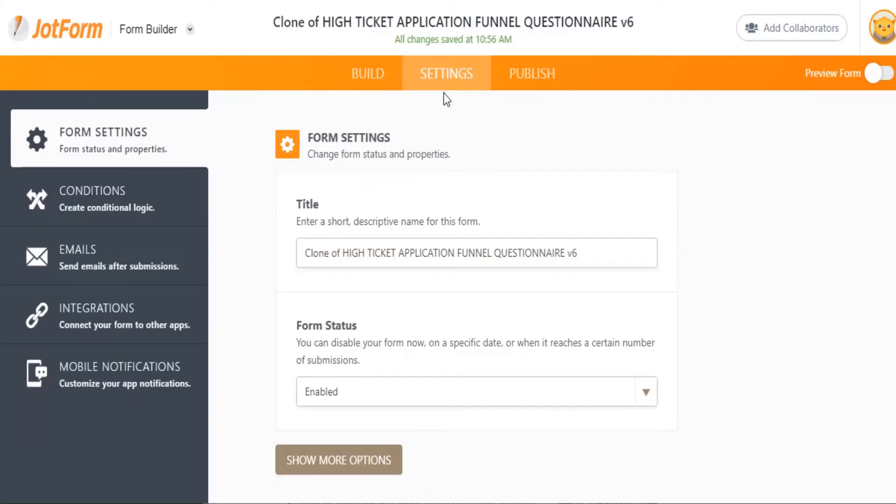
left_click(112, 194)
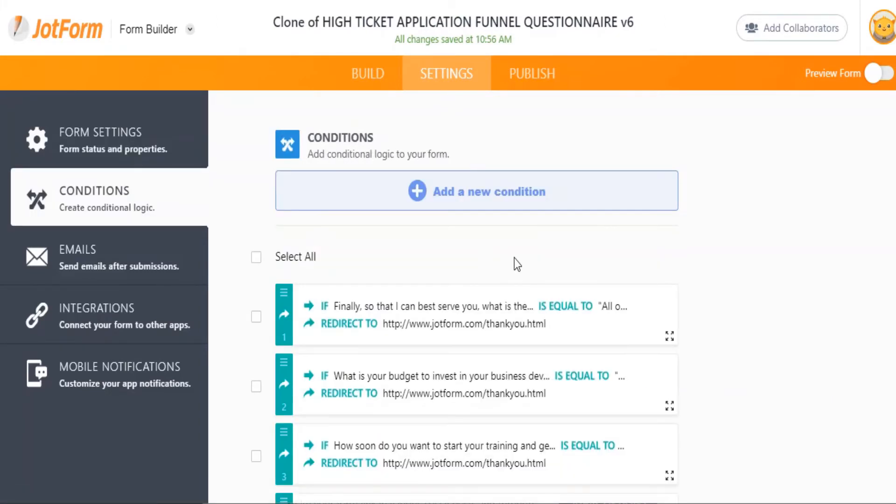
scroll(517, 264, "down", 1)
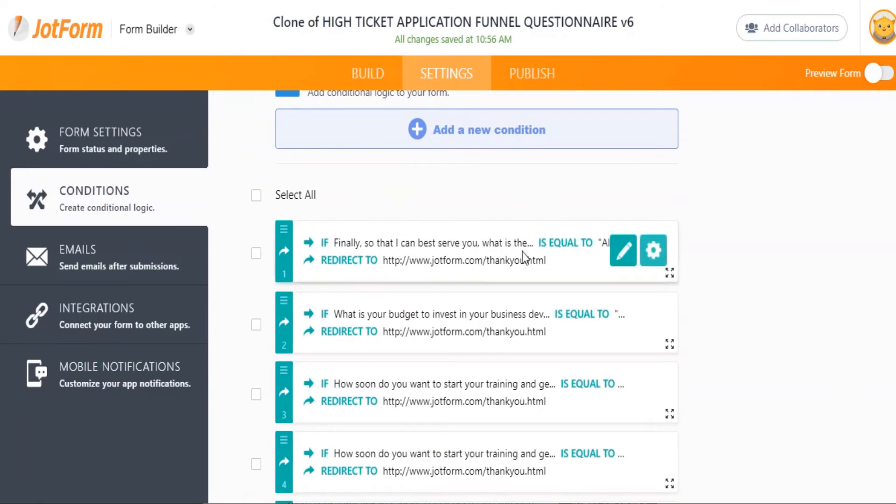
left_click(625, 256)
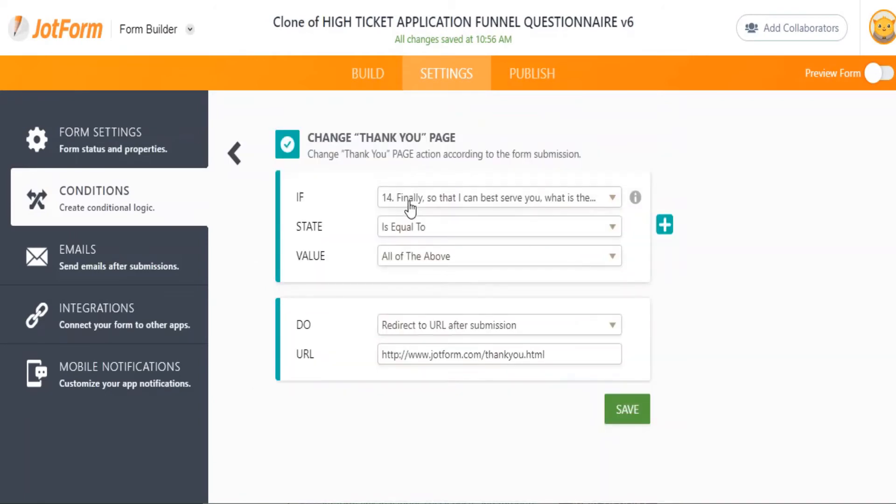
left_click(234, 153)
scroll(468, 318, "down", 1)
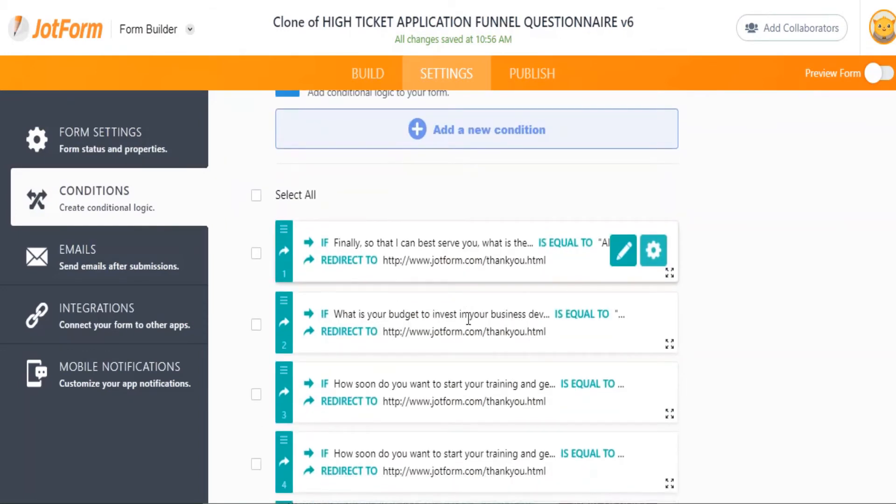
scroll(468, 318, "down", 1)
scroll(471, 321, "down", 1)
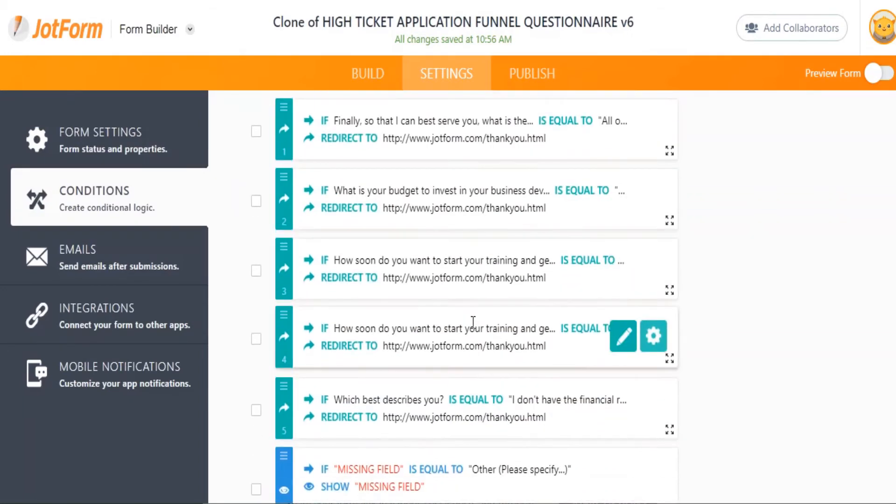
Step: Change the '6 weeks +' condition's redirect to the custom dnq disqualification URL and save it
left_click(623, 267)
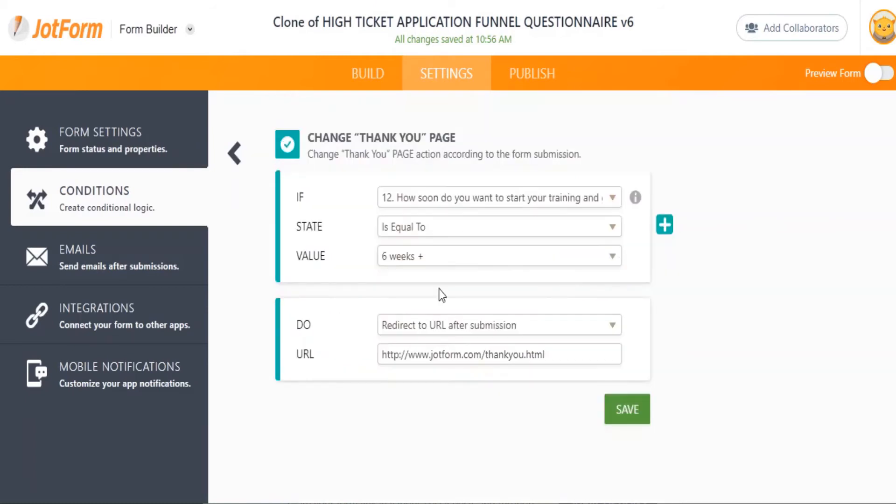
left_click(403, 202)
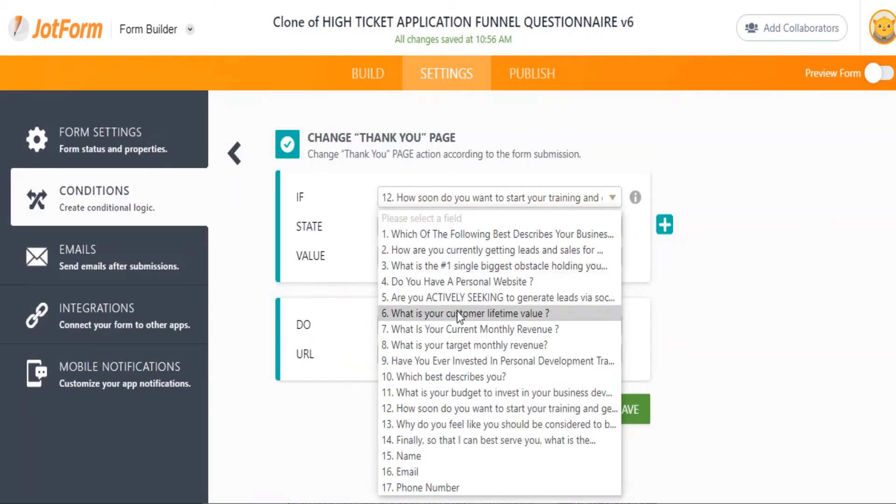
left_click(442, 409)
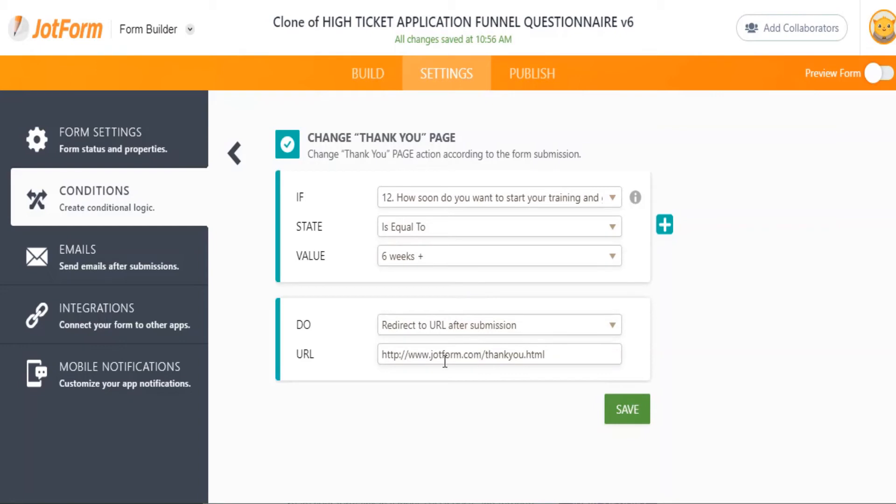
left_click_drag(384, 355, 576, 351)
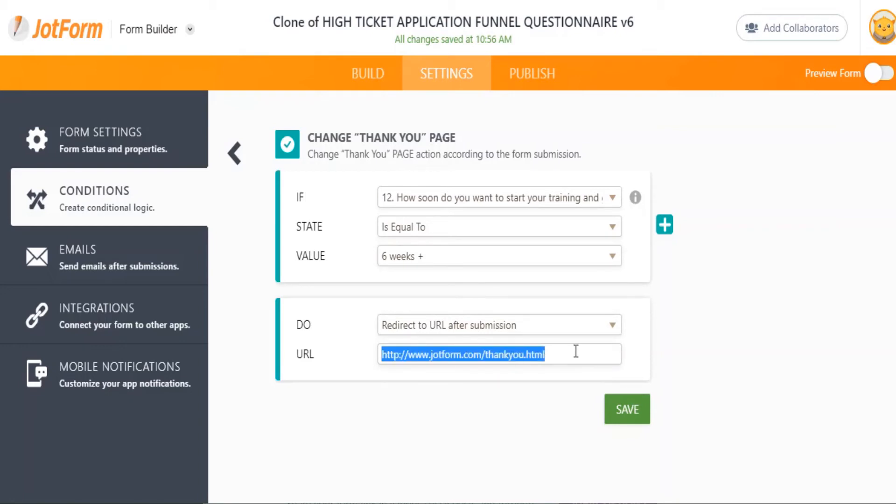
type("jo")
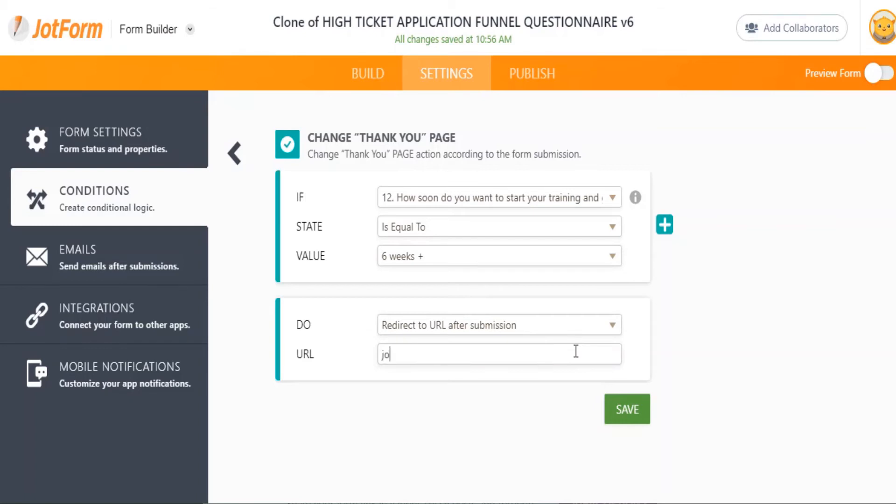
type("hnsmith/dnq")
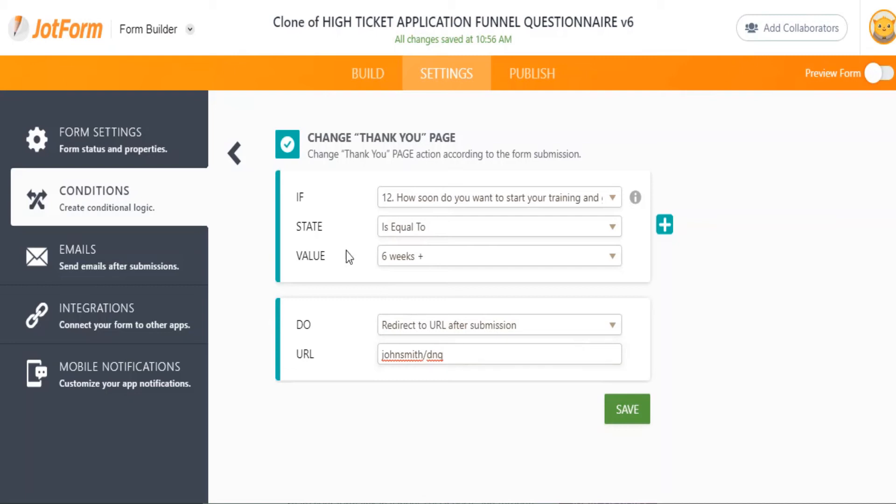
left_click(626, 408)
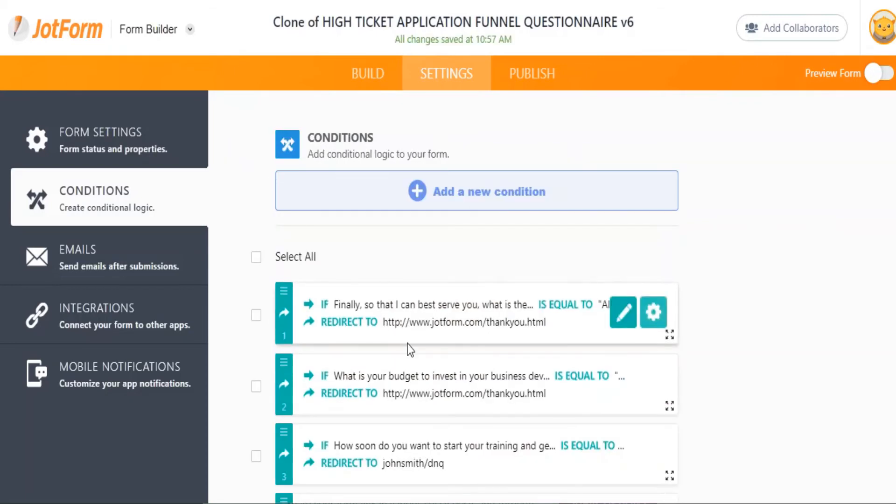
Step: Set condition 1 to IF question 4 'Do You Have A Personal Website ?' Is Equal To YES
left_click(623, 312)
left_click(420, 201)
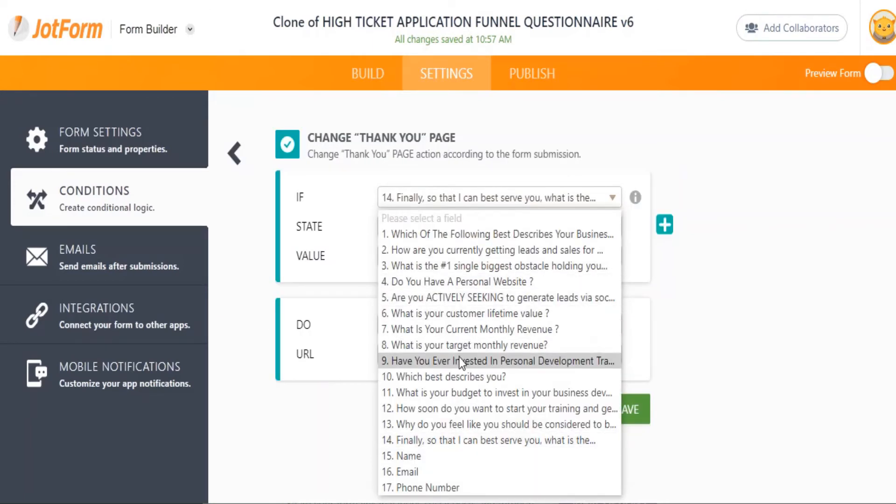
left_click(455, 286)
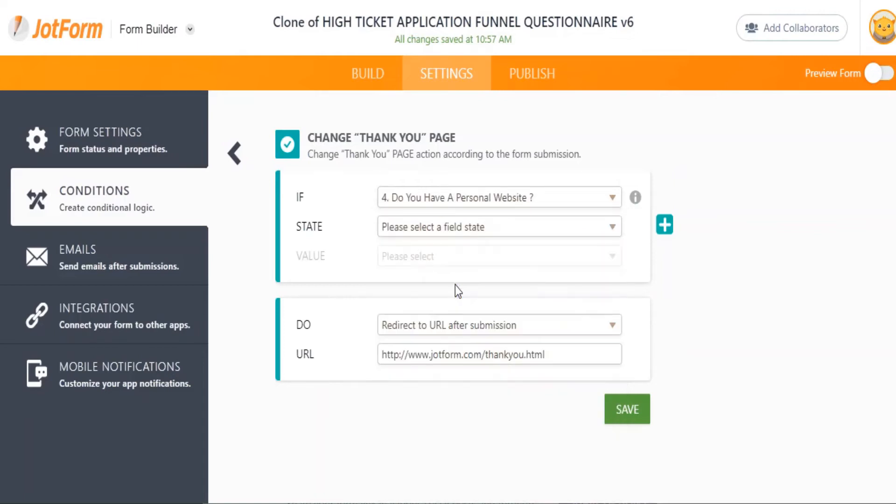
left_click(442, 232)
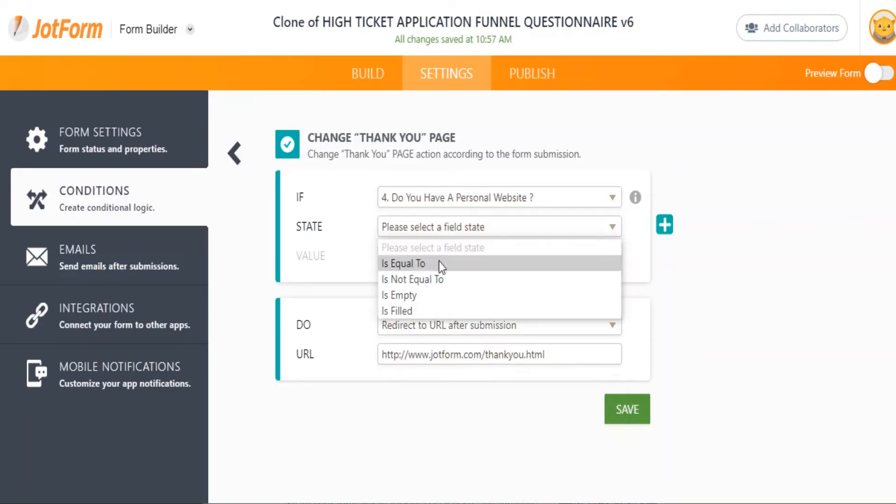
left_click(438, 263)
left_click(455, 258)
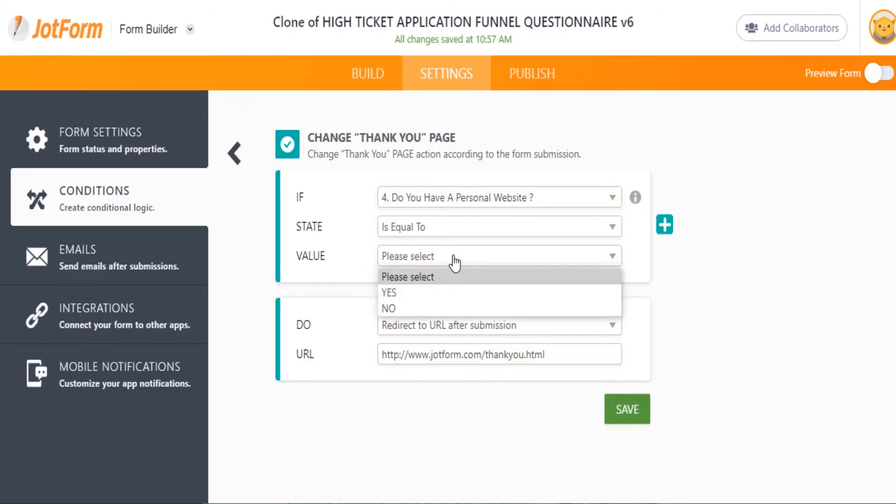
left_click(451, 298)
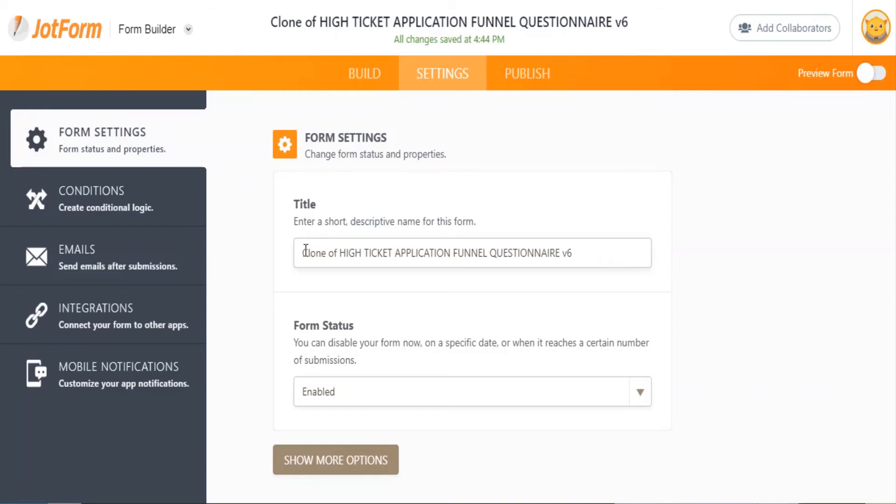
Step: Replace the cloned form's title with 'Test Questionnaire'
triple_click(646, 250)
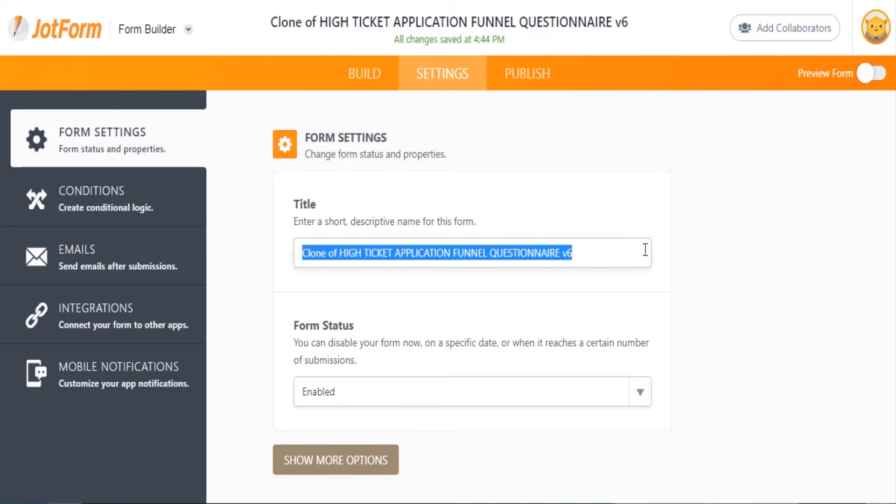
type("Test ")
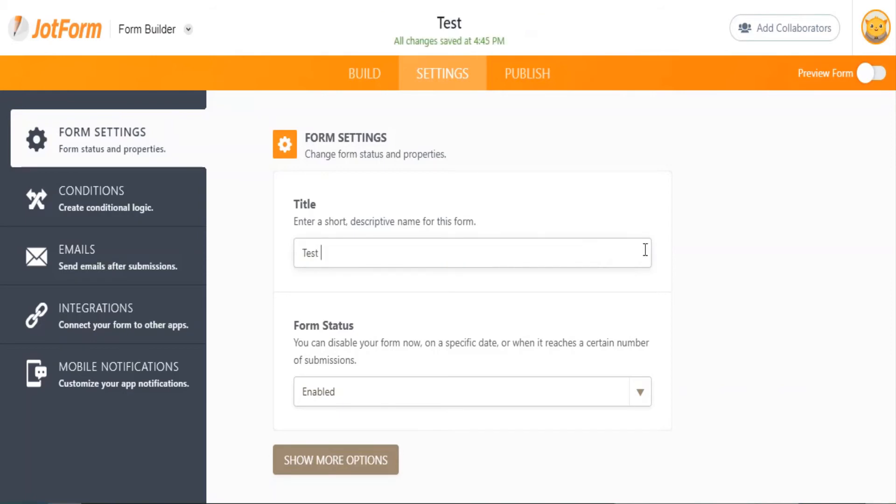
type("Questi")
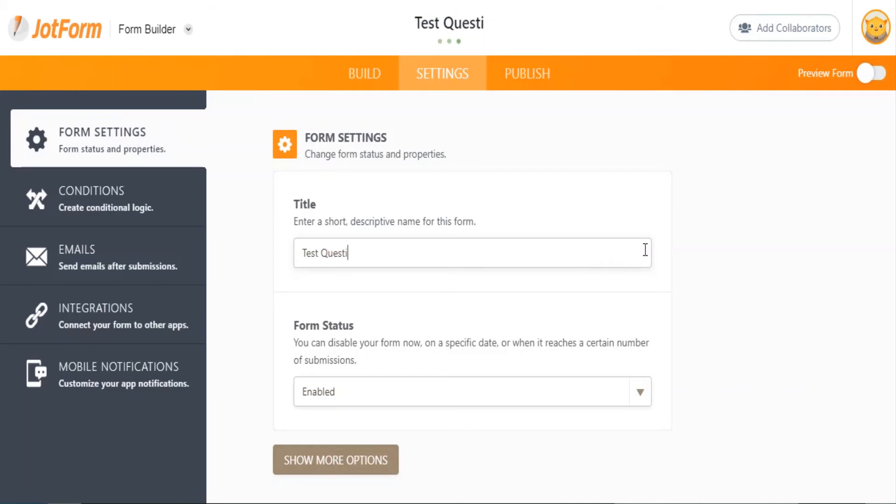
type("onnaire")
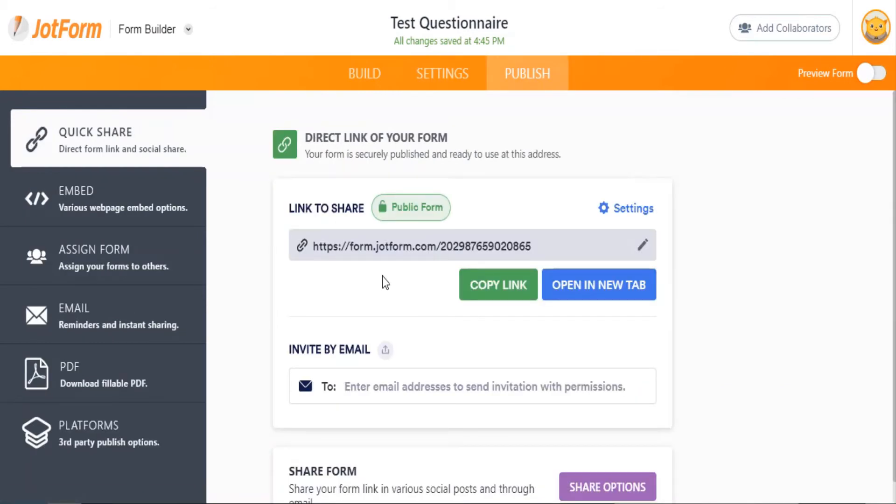
left_click(372, 247)
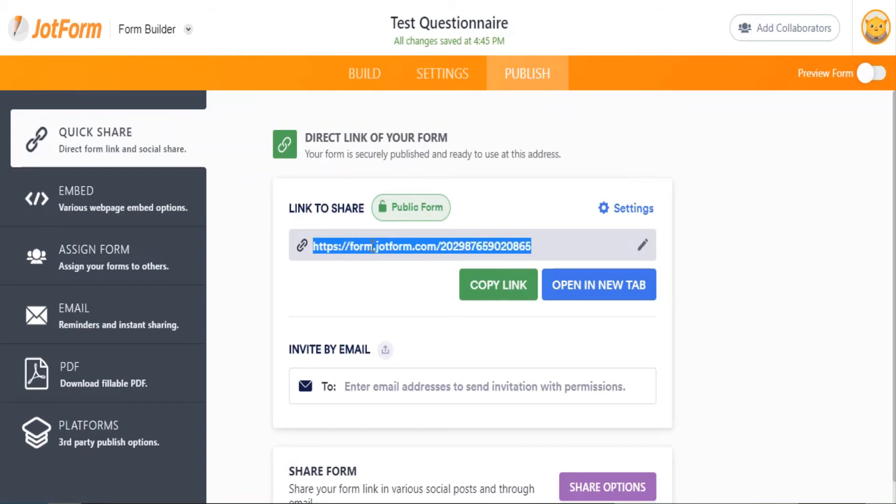
right_click(372, 246)
left_click(419, 265)
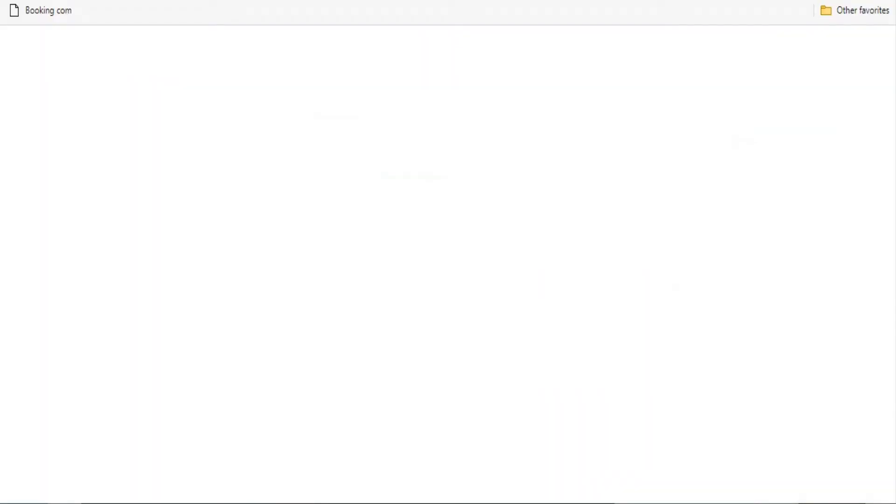
Step: Paste the copied JotForm link into Edge's address bar and go to it
right_click(192, 1)
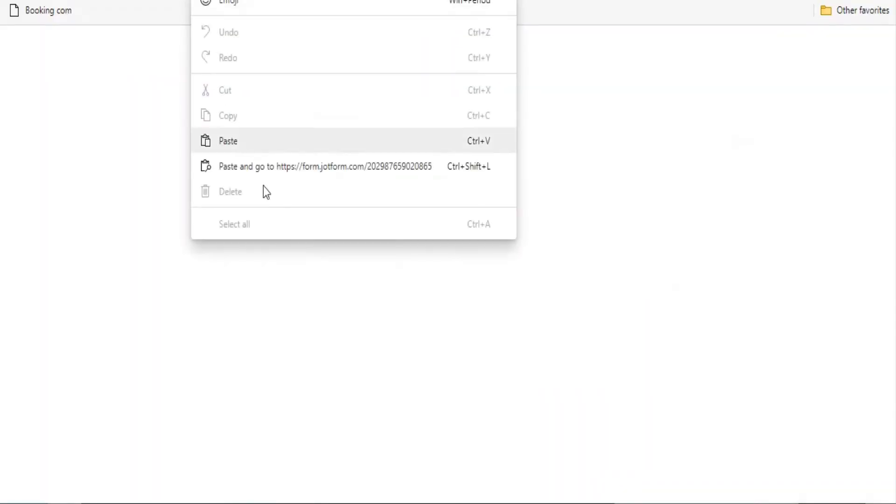
left_click(259, 161)
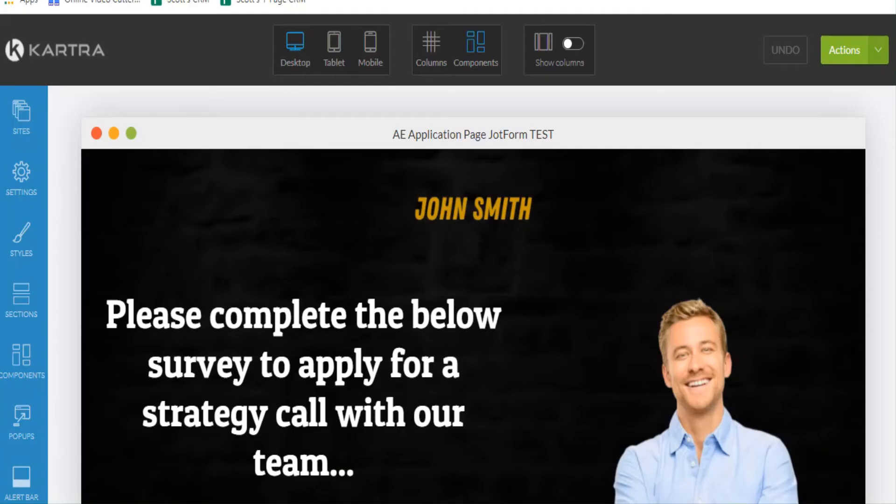
Step: Scroll to the old survey card with the START button and delete that section
scroll(483, 257, "down", 5)
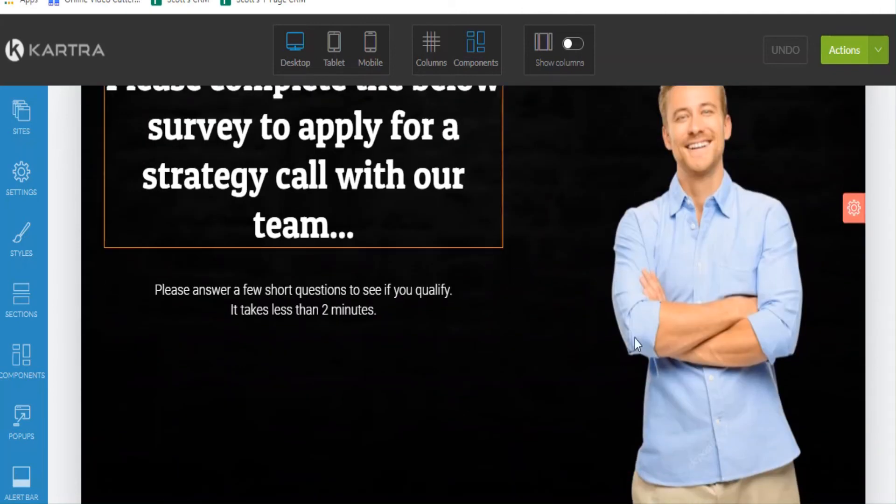
scroll(470, 314, "down", 10)
scroll(456, 274, "up", 4)
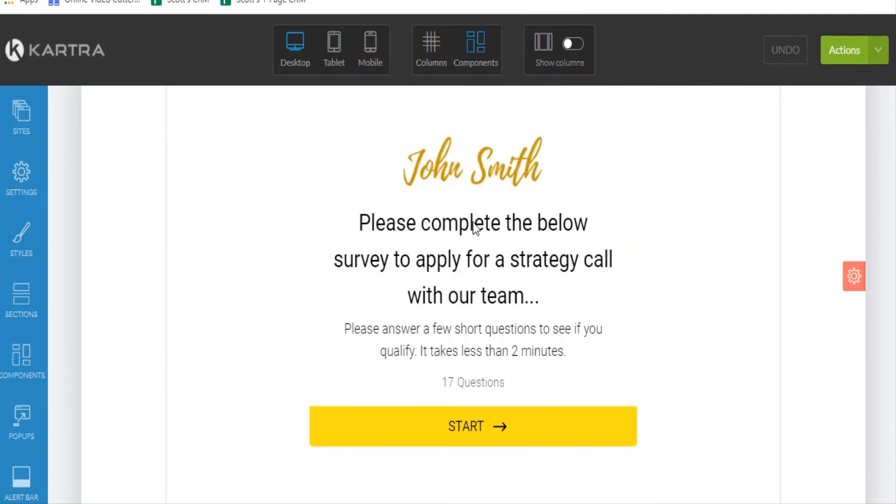
scroll(473, 222, "up", 8)
scroll(551, 243, "down", 1)
scroll(481, 371, "down", 4)
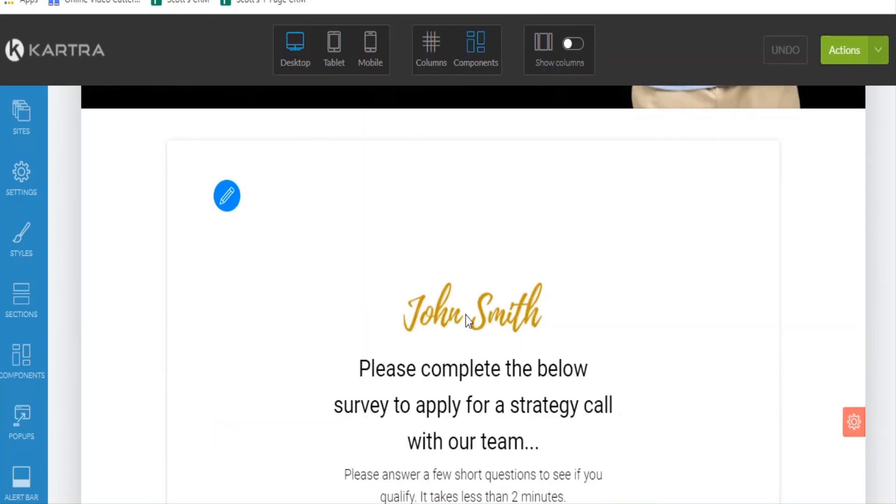
mouse_move(854, 422)
scroll(850, 420, "down", 3)
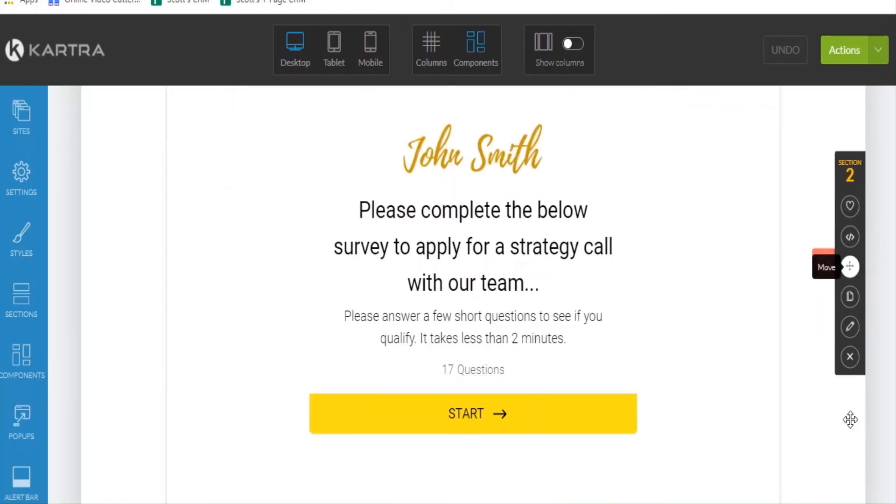
left_click(850, 357)
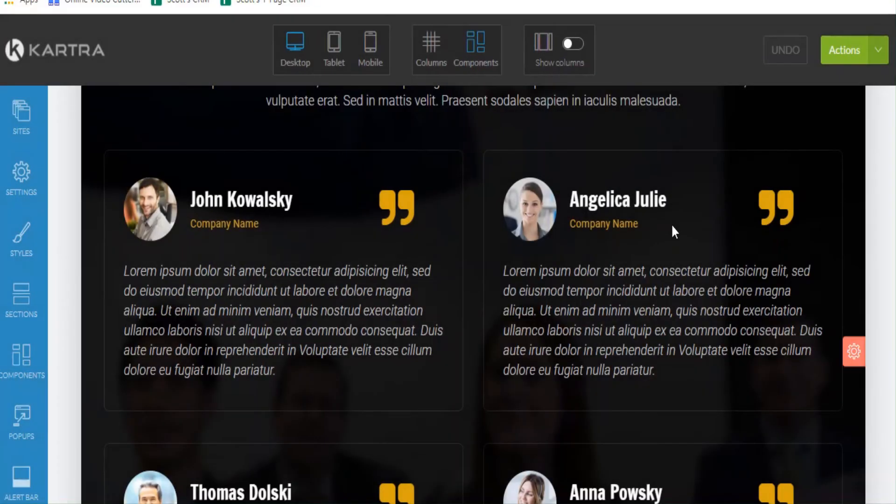
scroll(340, 276, "up", 5)
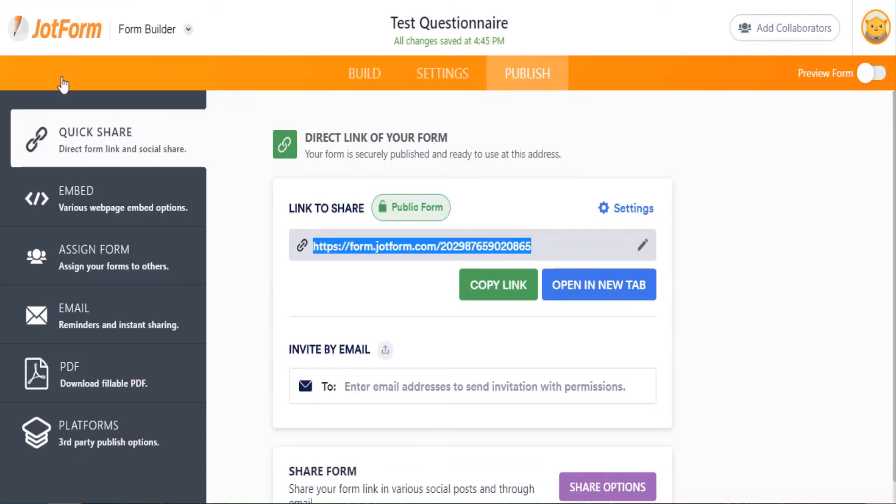
Step: Show the Publish > Embed script snippet and copy it to the clipboard
left_click(125, 207)
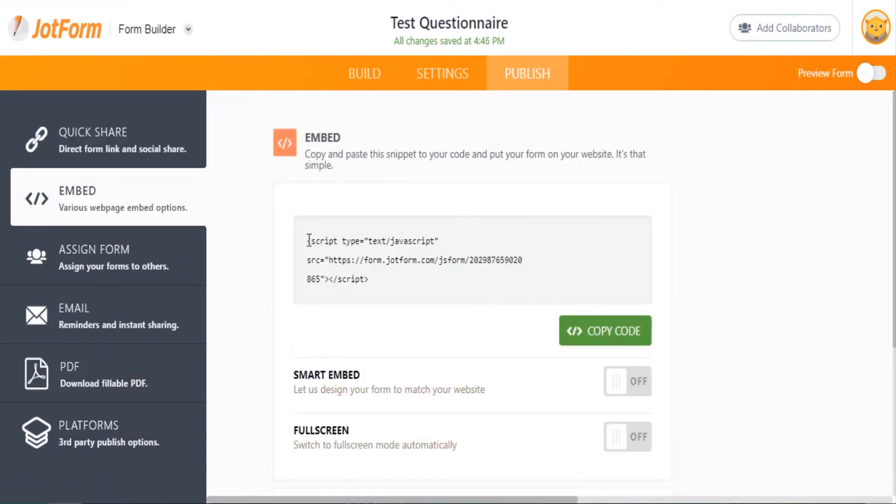
left_click_drag(309, 240, 374, 285)
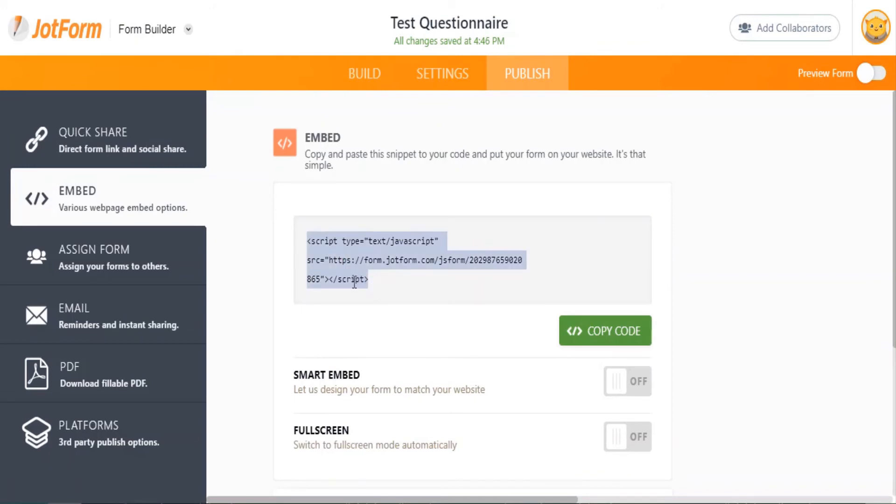
right_click(354, 283)
left_click(379, 296)
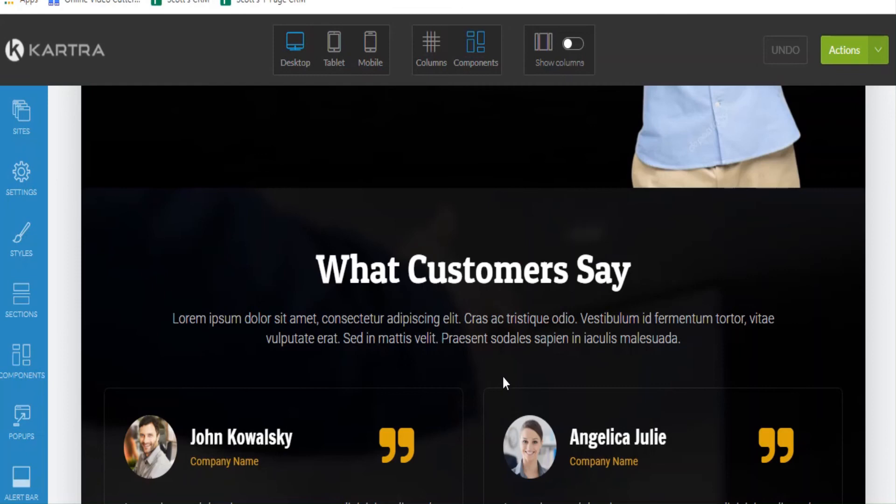
Step: Open the YOUR CODE custom-code section templates in Kartra's sidebar
scroll(498, 370, "up", 5)
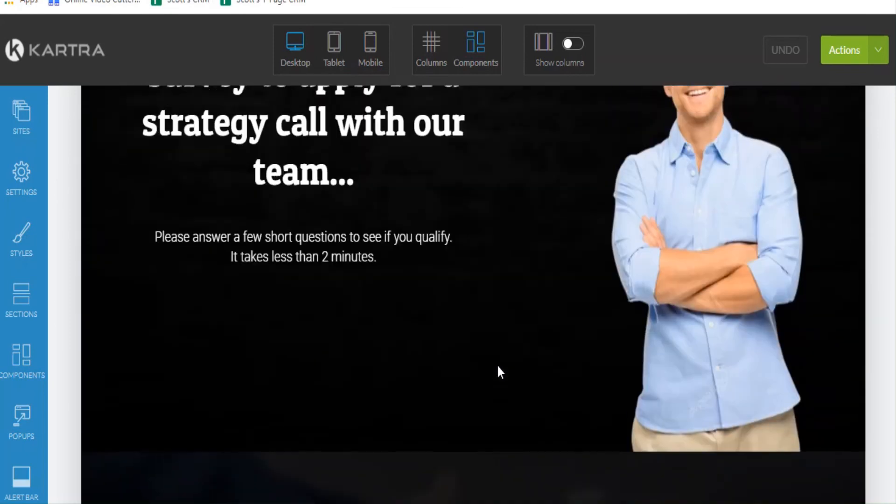
scroll(499, 371, "down", 2)
scroll(32, 340, "down", 4)
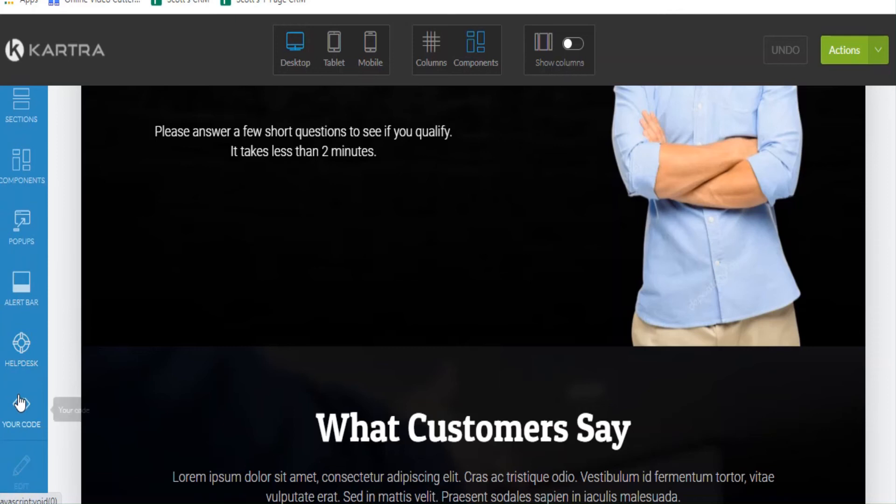
left_click(20, 403)
scroll(279, 357, "down", 2)
scroll(215, 254, "down", 4)
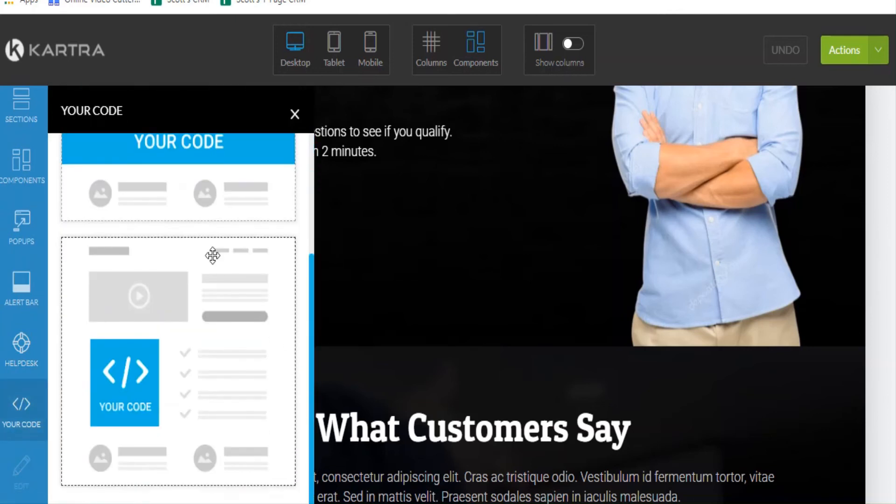
scroll(212, 254, "up", 6)
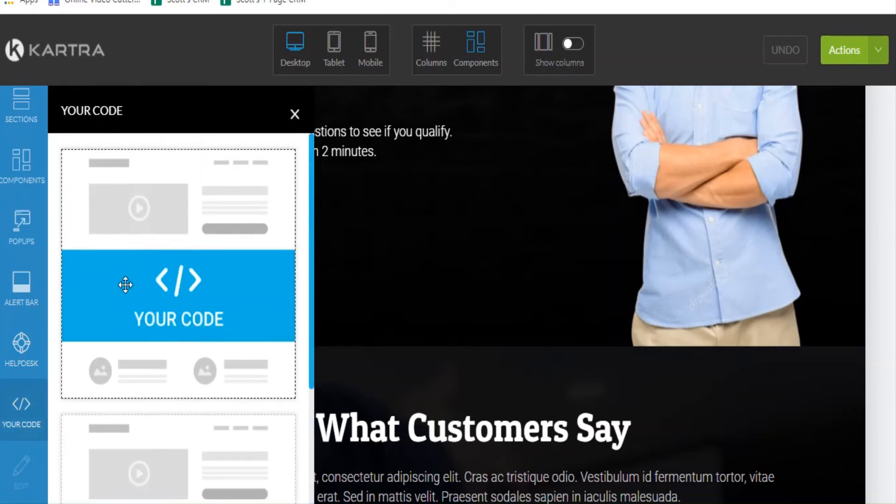
Step: Place an empty HTML code section directly below the hero section and close the template panel
left_click_drag(125, 284, 341, 358)
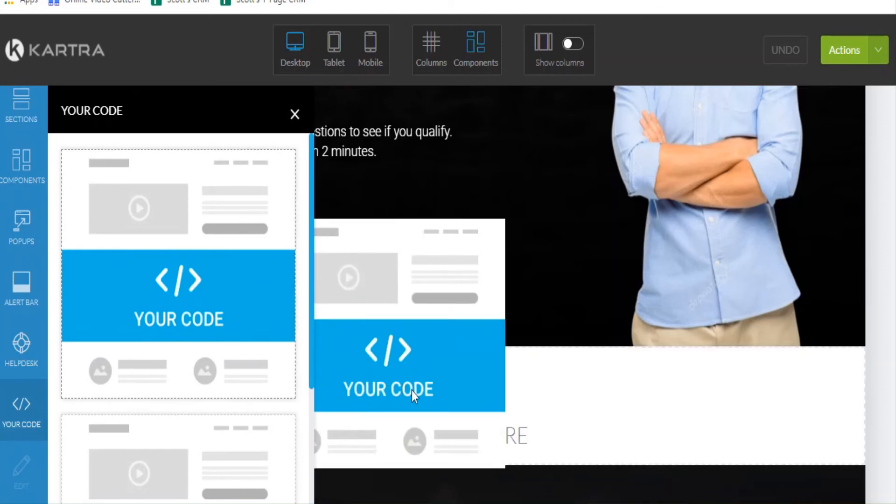
left_click_drag(412, 391, 412, 391)
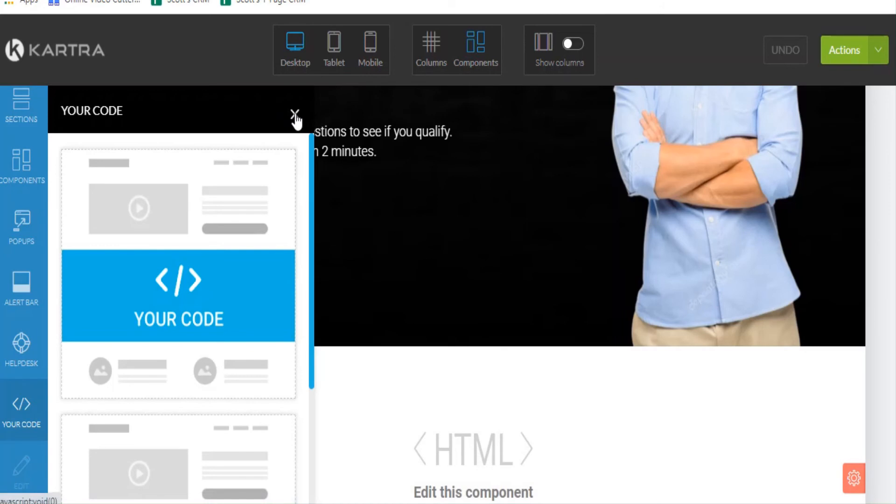
left_click(295, 115)
scroll(467, 389, "down", 2)
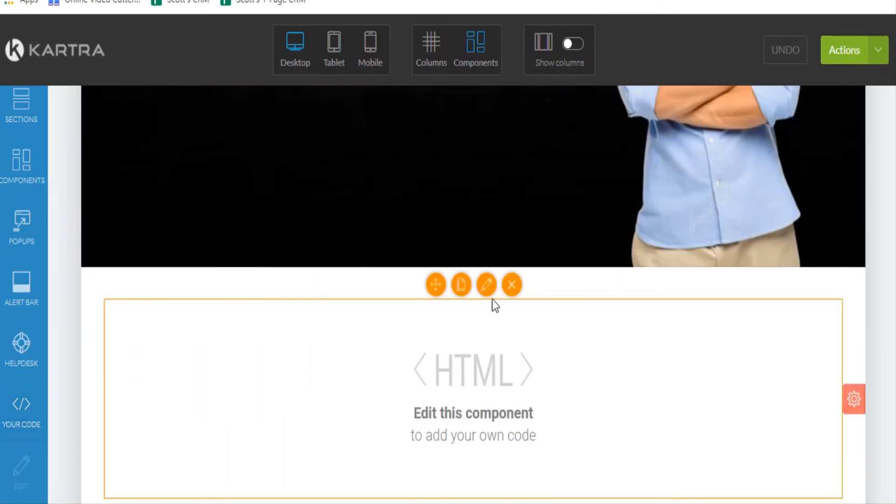
scroll(489, 342, "down", 2)
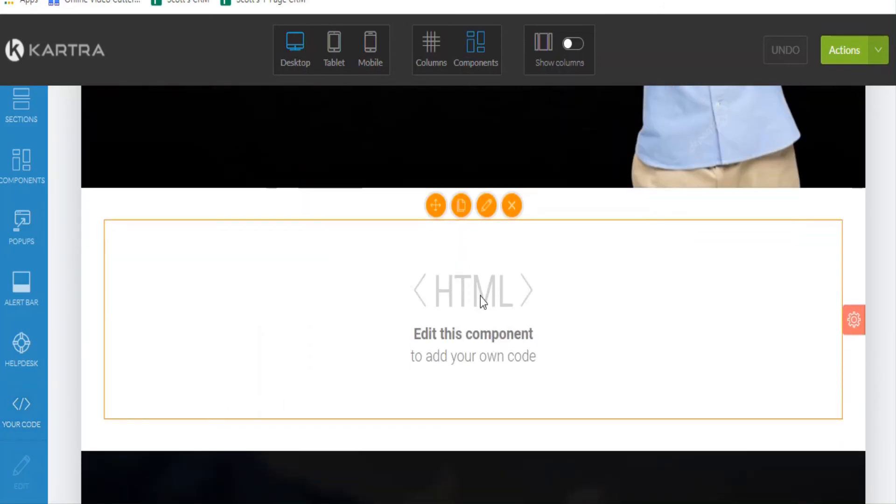
scroll(516, 345, "up", 4)
scroll(516, 346, "down", 2)
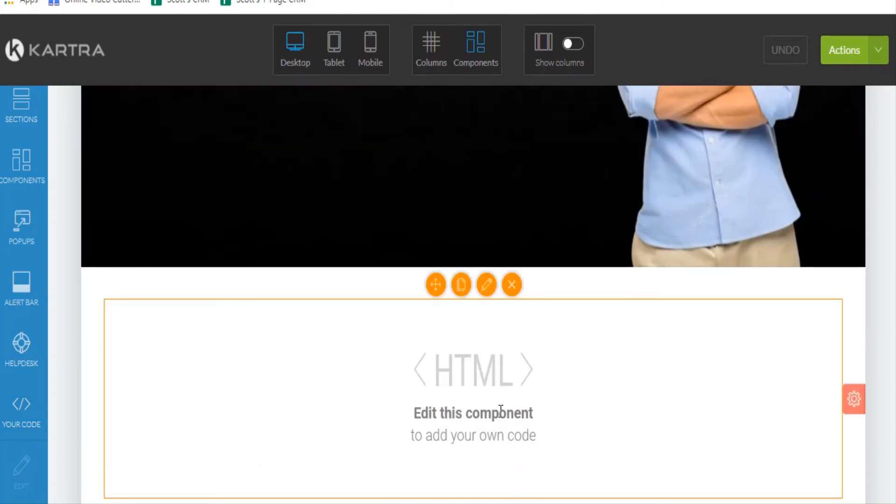
Step: Paste the JotForm embed script inside the HTML block's data-embed div and save it
left_click(487, 285)
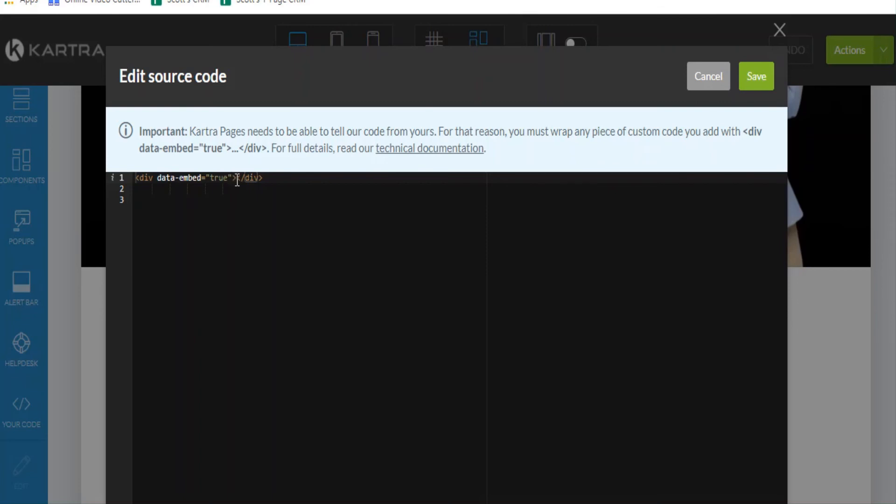
left_click(237, 178)
right_click(236, 177)
left_click(224, 202)
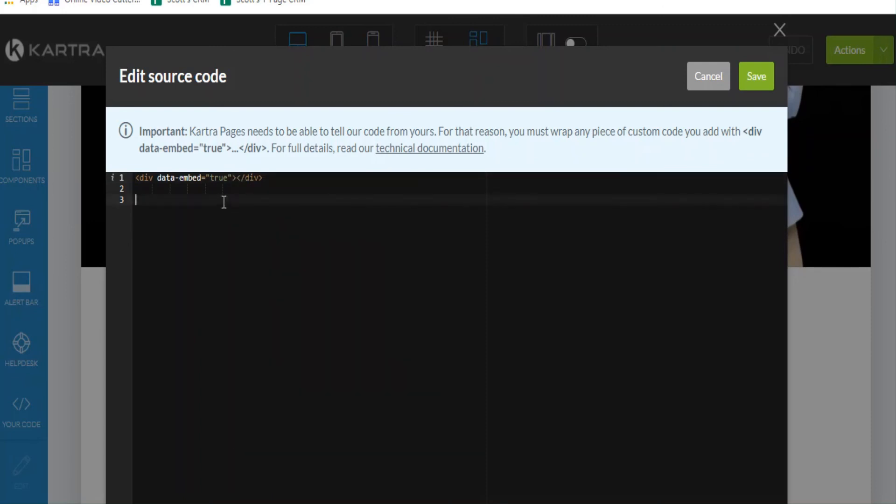
left_click(236, 178)
right_click(236, 178)
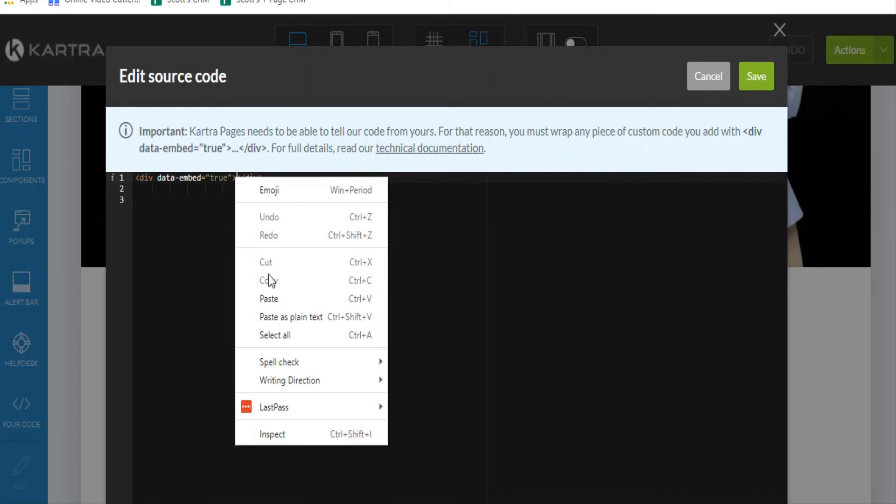
left_click(279, 299)
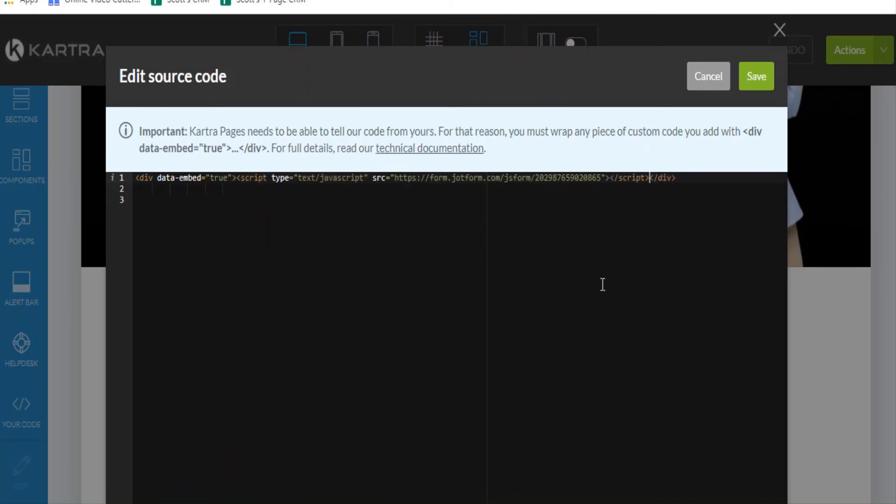
left_click(760, 81)
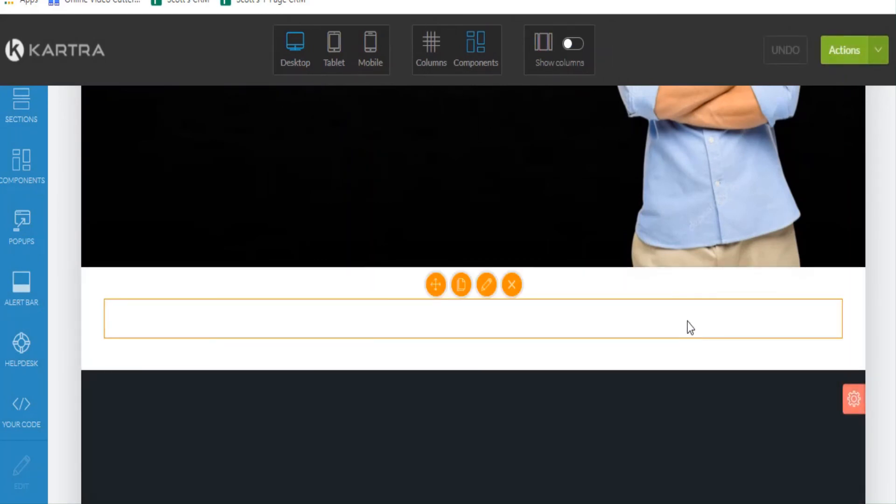
Step: Change section 2's background colour from rgba(0,0,0,0) to rgba(251, 251, 251, 0) and apply it
scroll(458, 156, "down", 3)
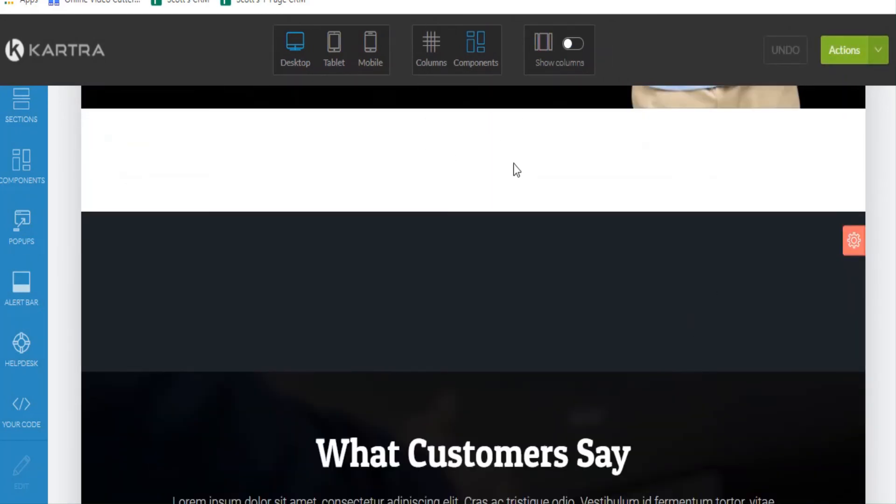
mouse_move(515, 167)
mouse_move(855, 242)
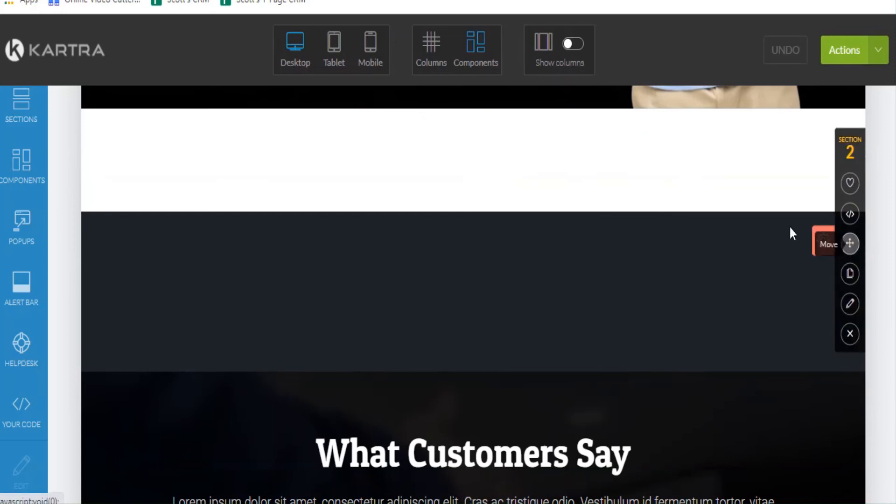
left_click(848, 304)
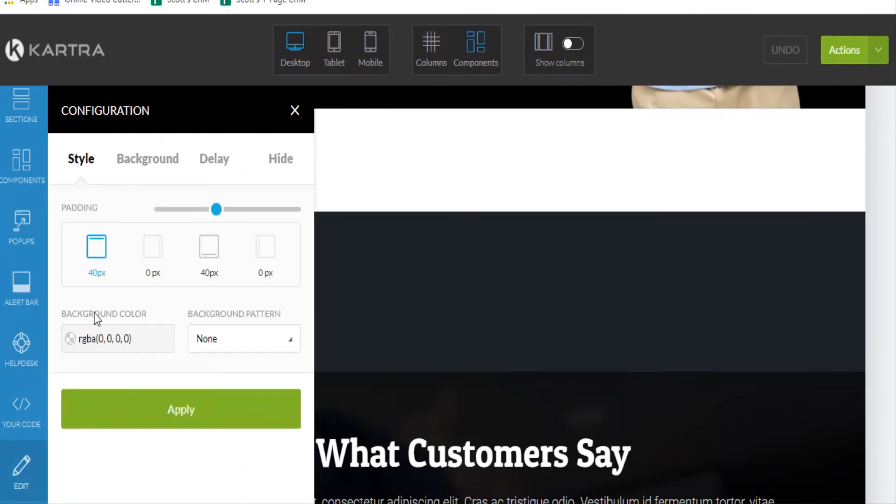
left_click(119, 341)
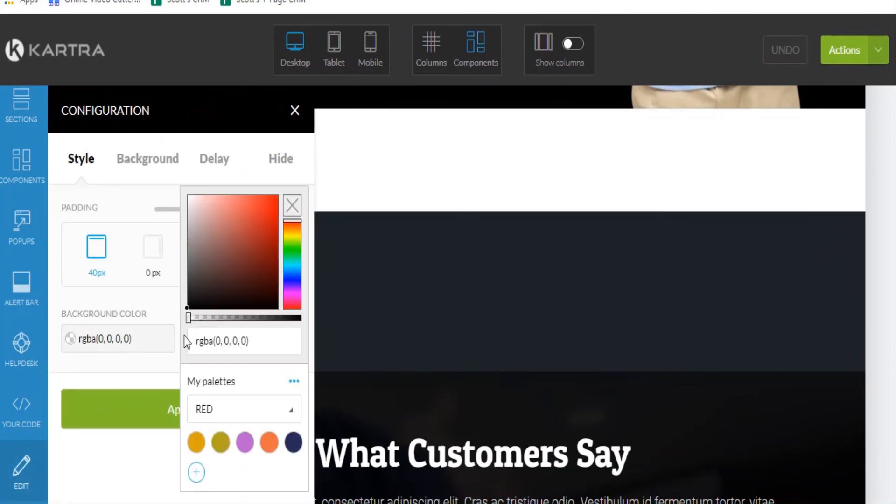
left_click_drag(186, 309, 184, 197)
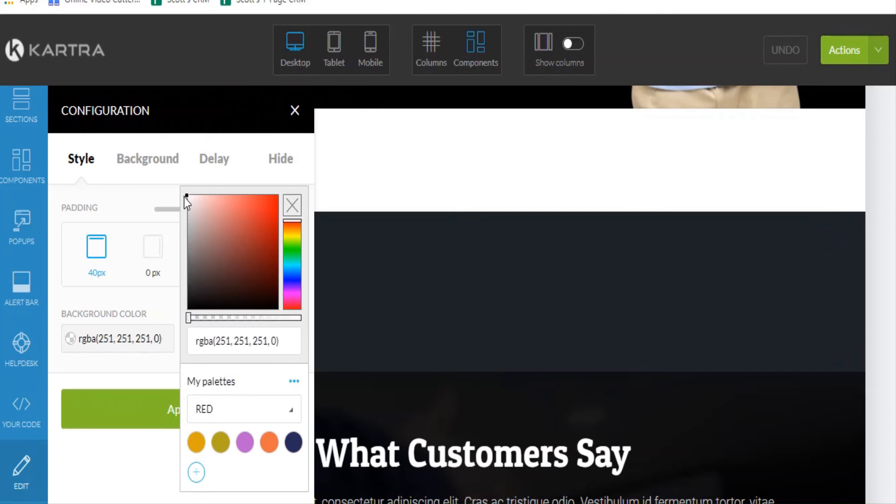
left_click(161, 409)
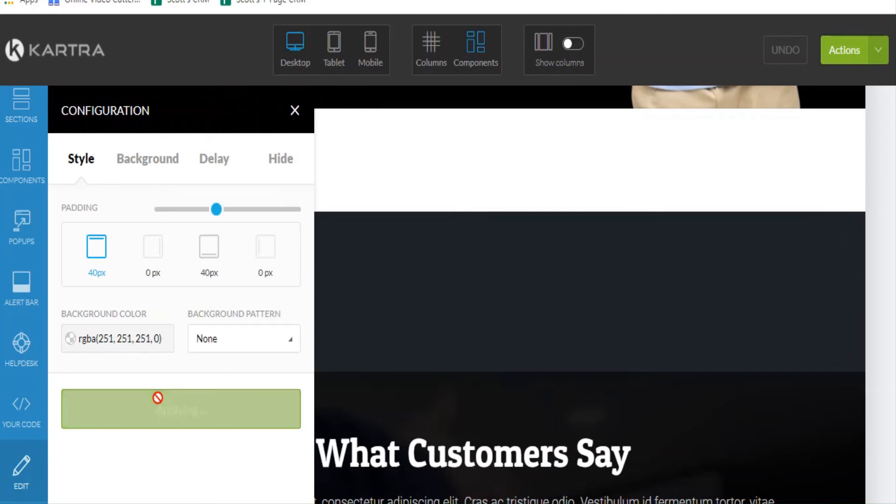
left_click(294, 111)
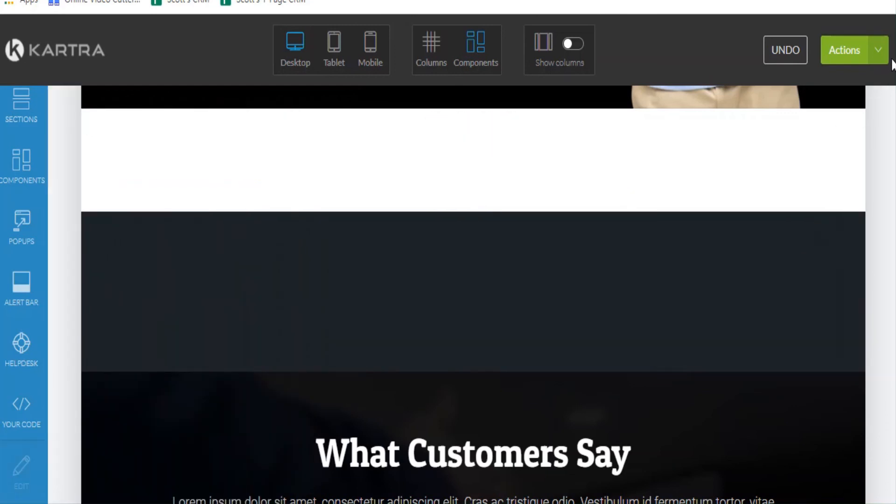
Step: Publish the Kartra page live and get its direct page link
left_click(879, 51)
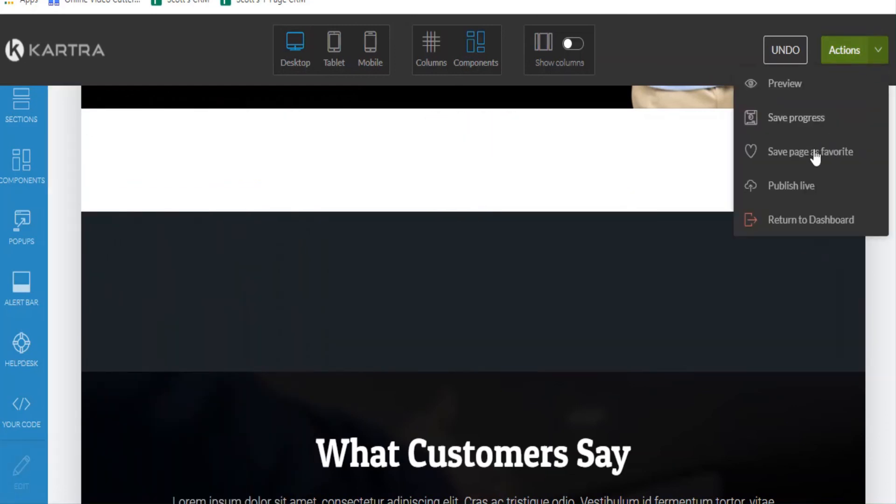
left_click(811, 186)
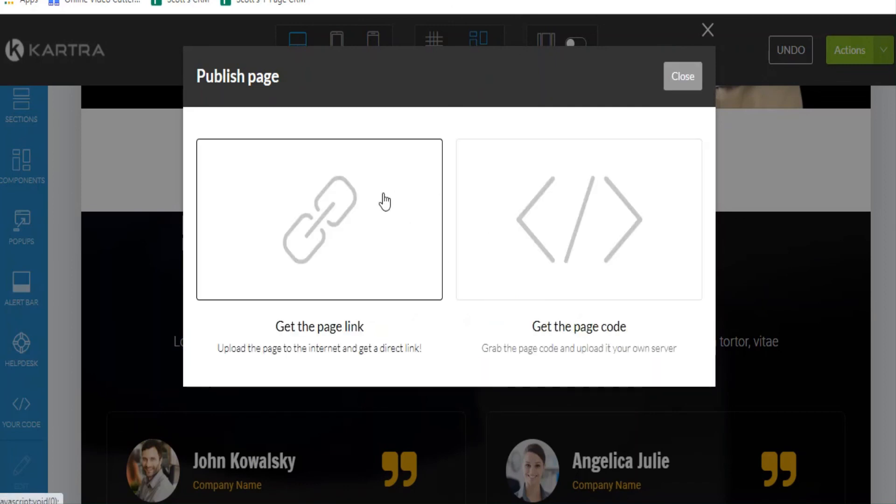
left_click(371, 213)
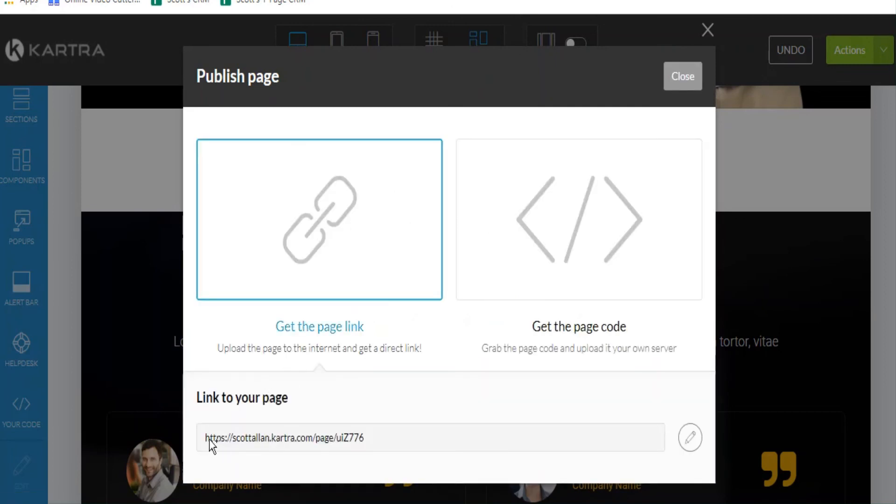
Step: Copy the published page URL and open a blank new browser tab
left_click_drag(204, 440, 451, 427)
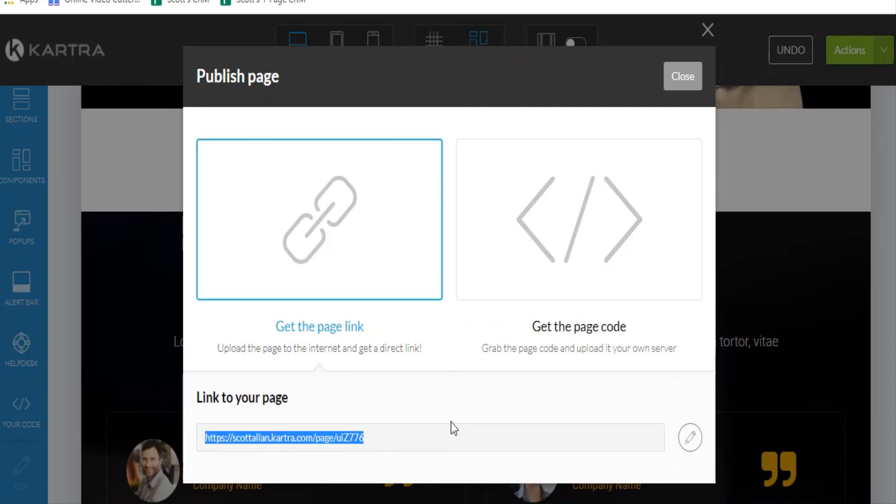
right_click(321, 440)
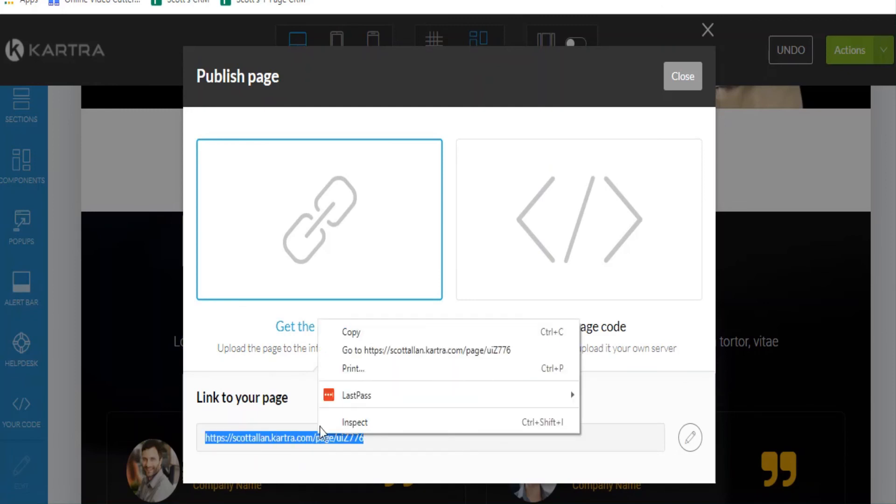
left_click(327, 334)
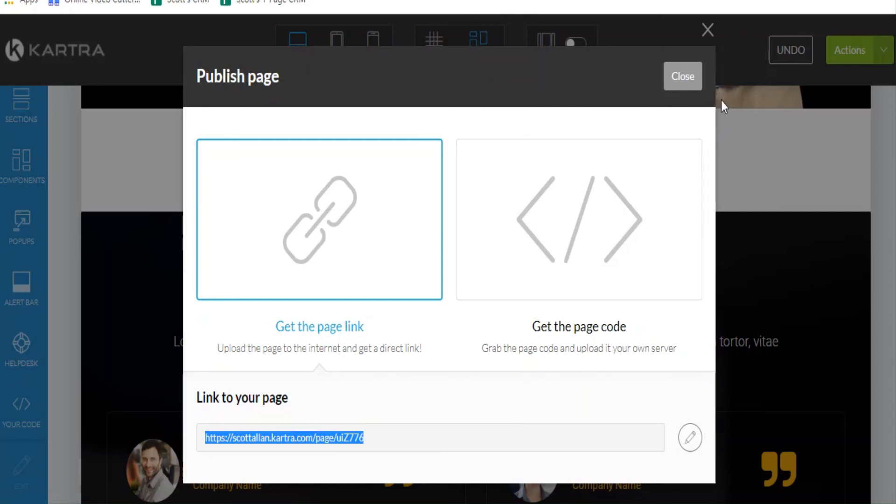
left_click(691, 1)
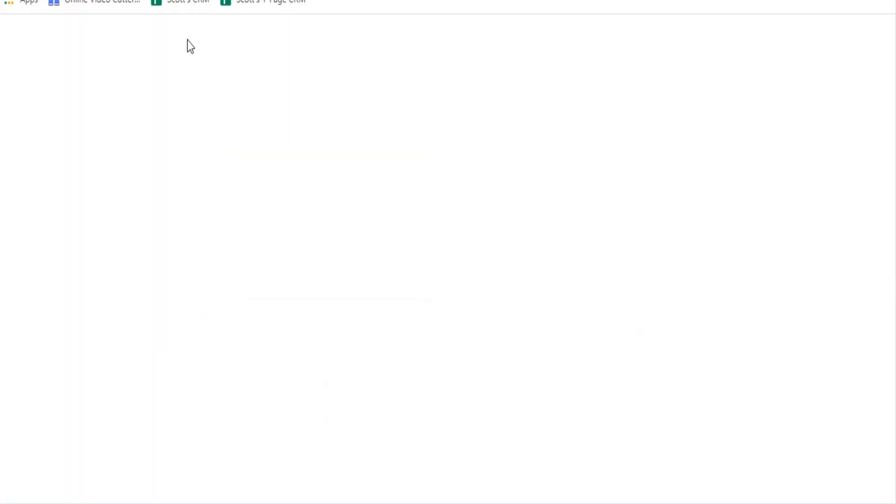
Step: Load the copied live page URL in the new tab
right_click(136, 0)
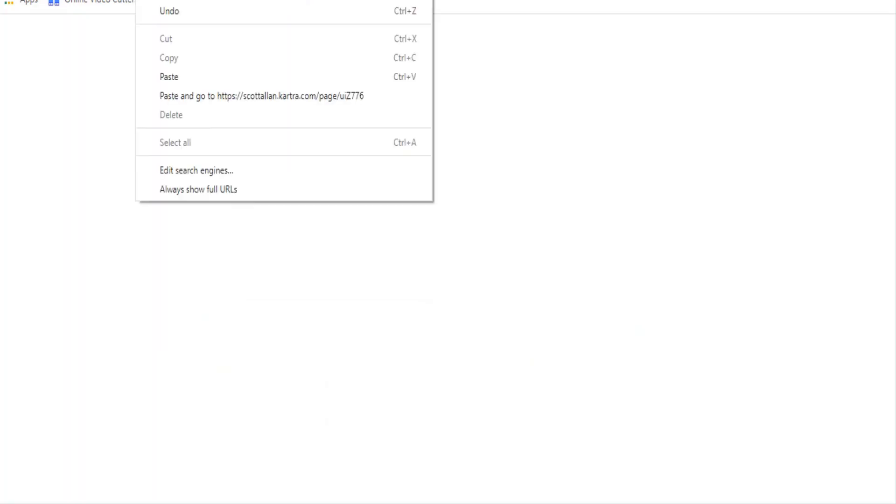
left_click(198, 77)
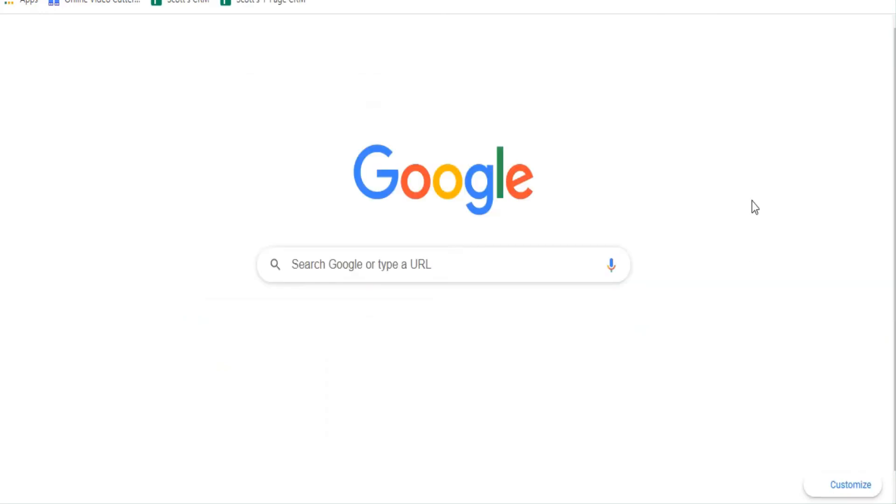
key("Return")
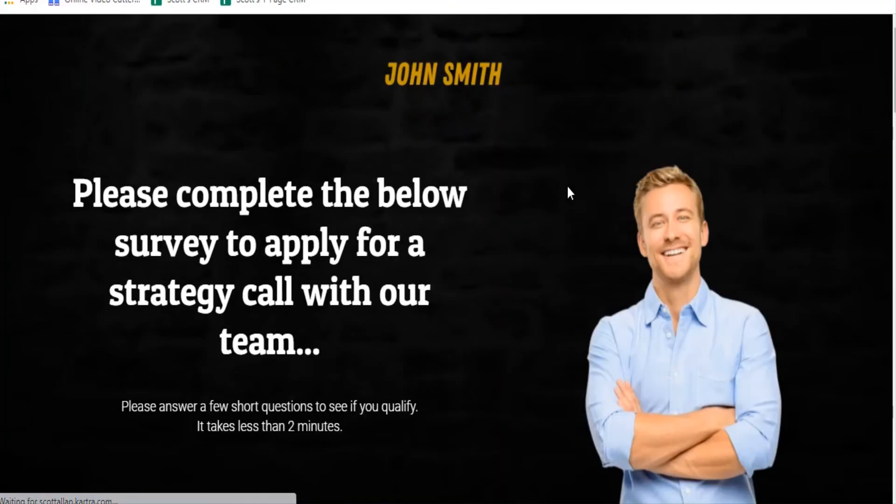
Step: Scroll down to the embedded JotForm survey and start it as a test
scroll(568, 187, "down", 10)
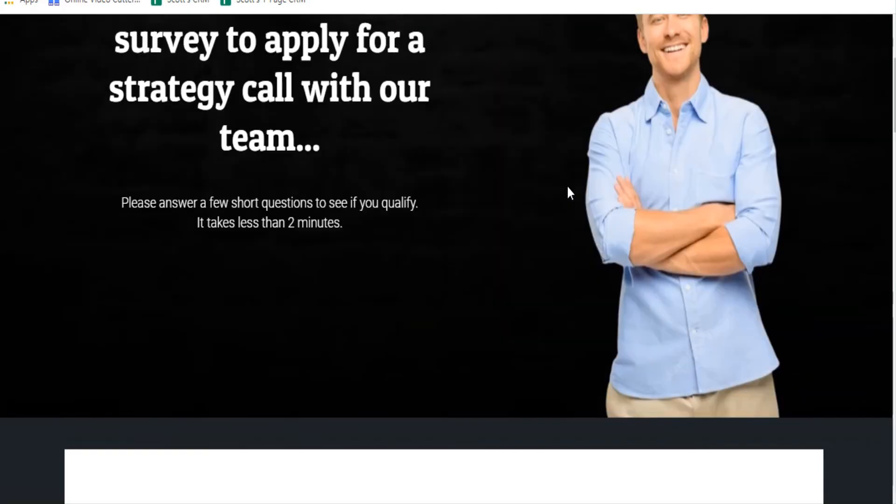
scroll(568, 186, "down", 3)
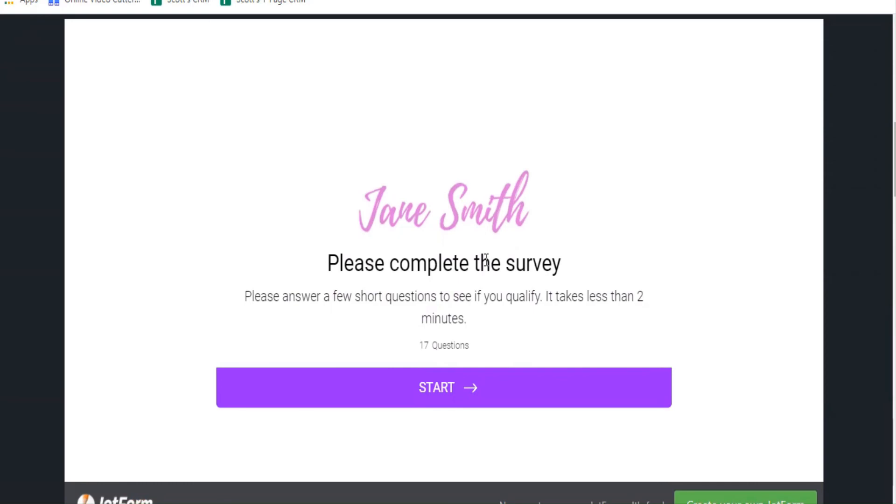
scroll(477, 226, "up", 3)
scroll(477, 226, "down", 9)
scroll(478, 229, "down", 17)
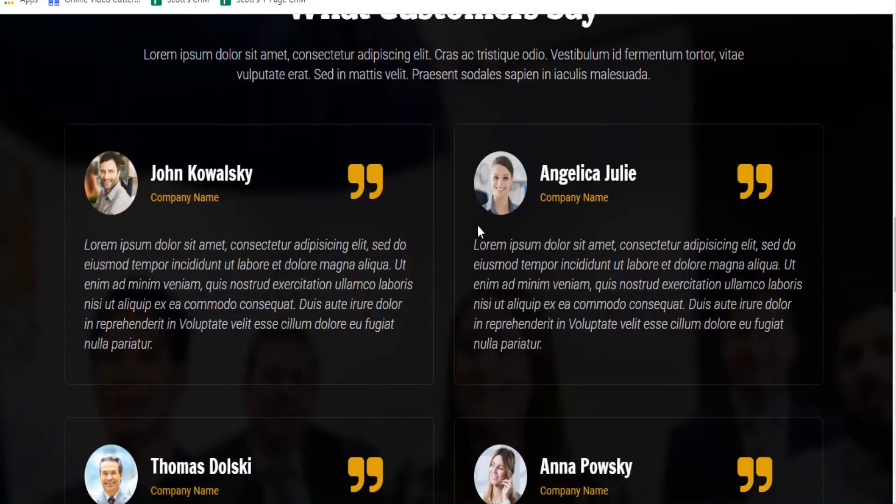
scroll(477, 226, "up", 18)
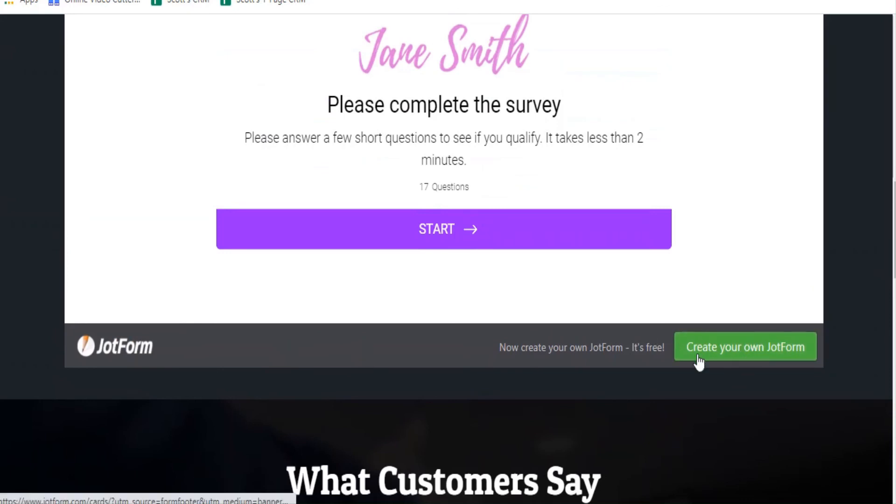
scroll(753, 357, "up", 8)
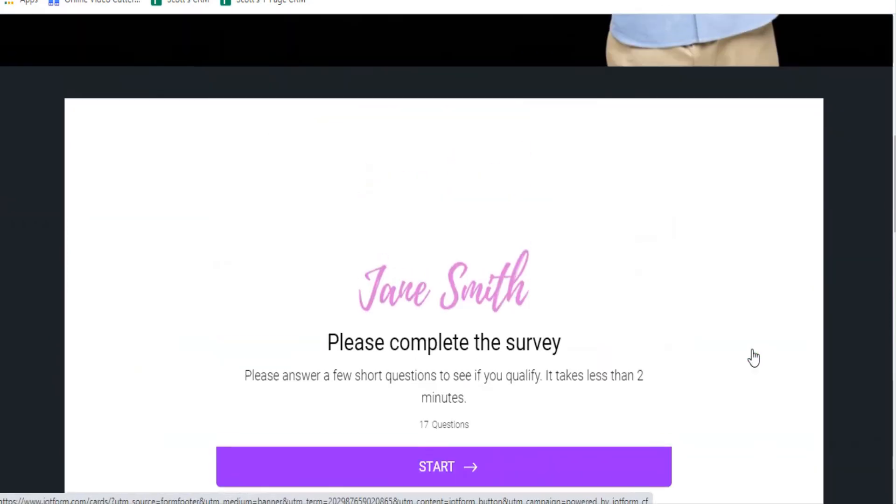
scroll(752, 353, "down", 2)
scroll(514, 268, "down", 5)
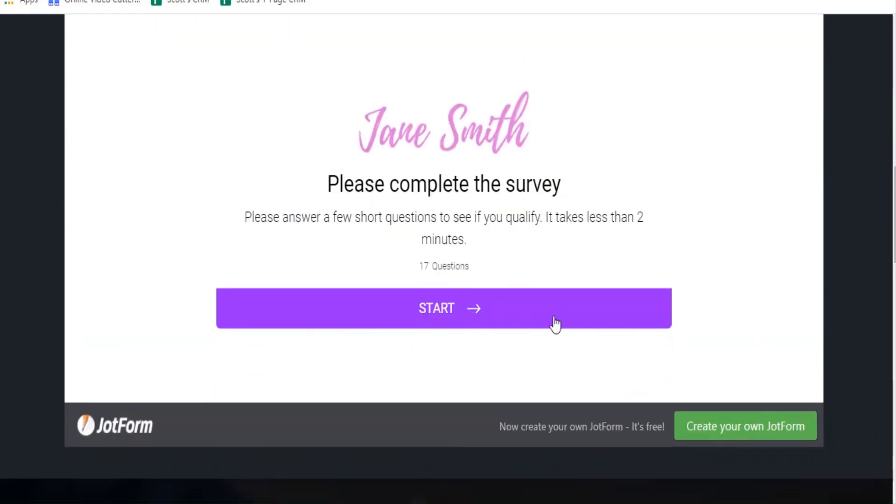
left_click(510, 314)
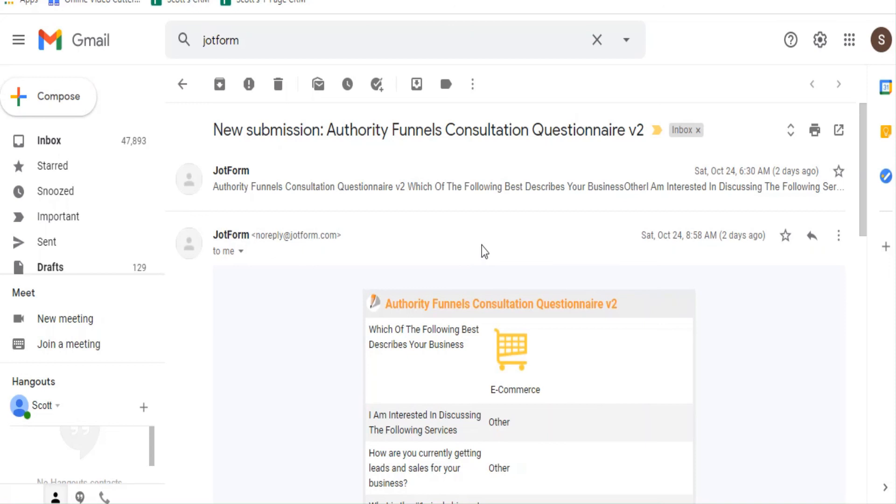
scroll(483, 251, "down", 2)
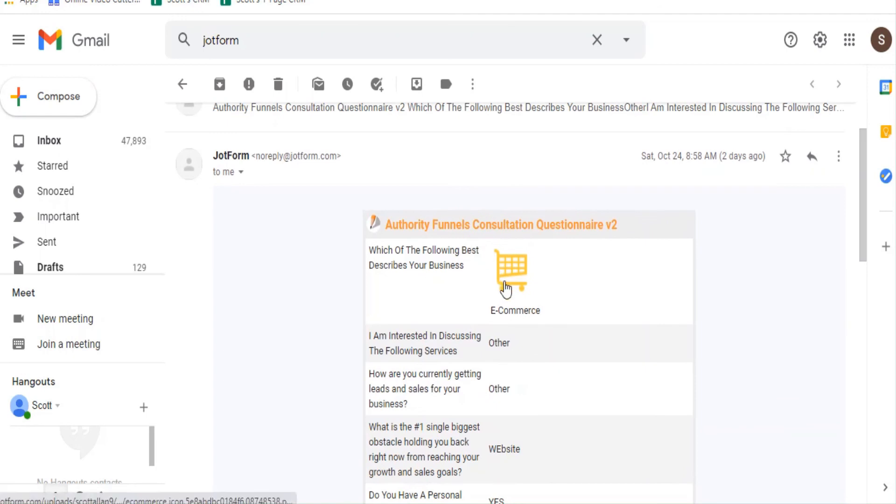
scroll(505, 287, "down", 2)
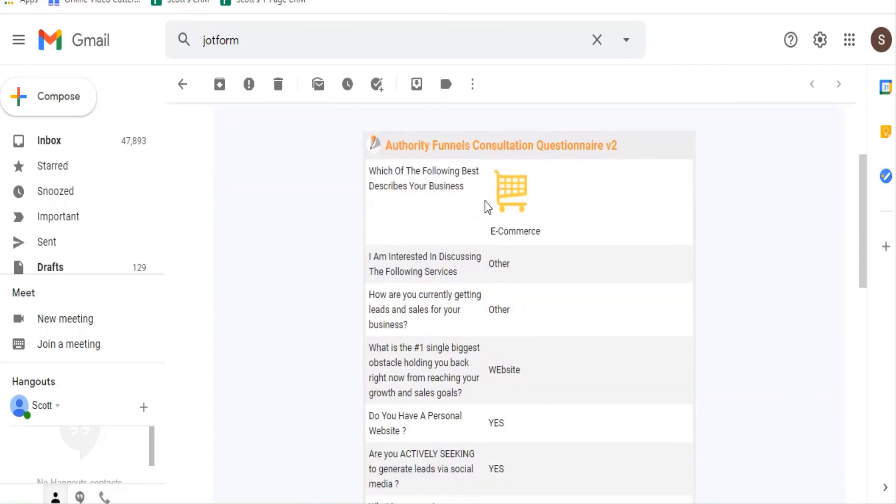
scroll(495, 272, "down", 2)
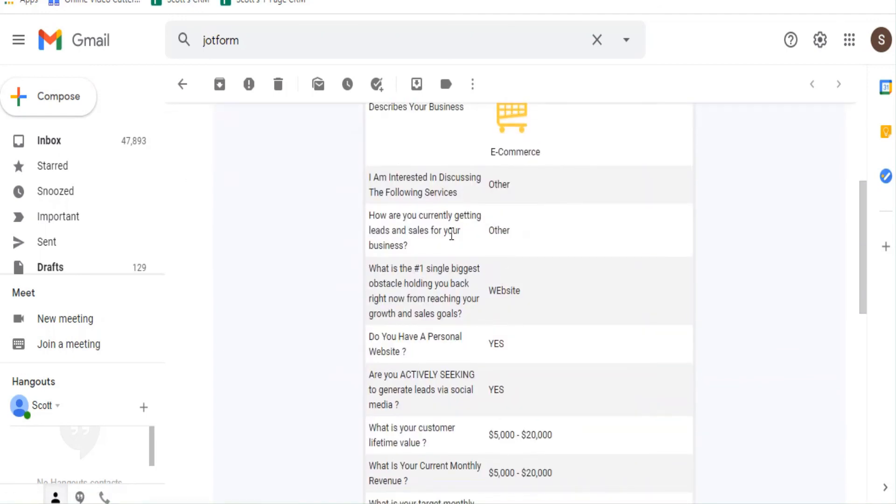
scroll(452, 236, "down", 4)
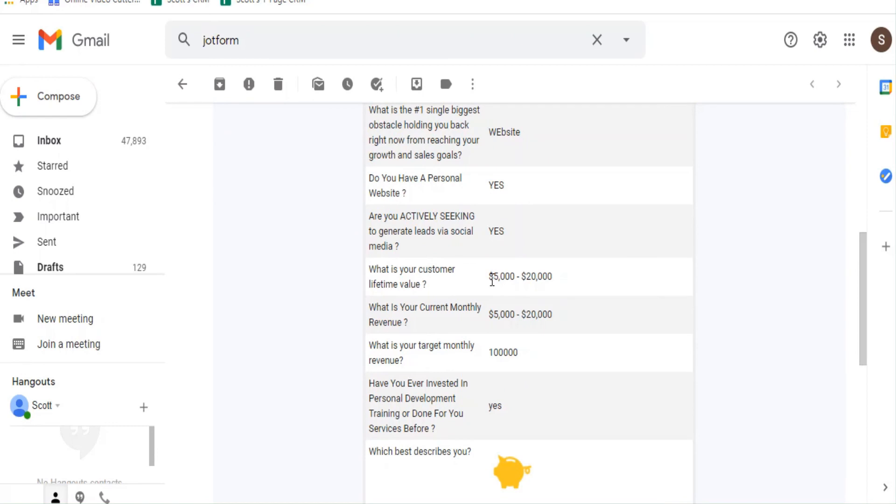
left_click_drag(493, 318, 553, 314)
double_click(494, 353)
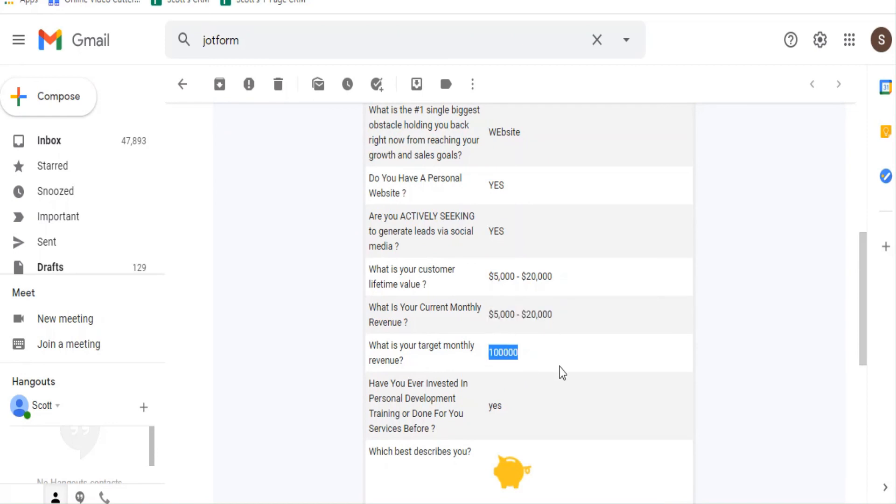
scroll(488, 420, "down", 2)
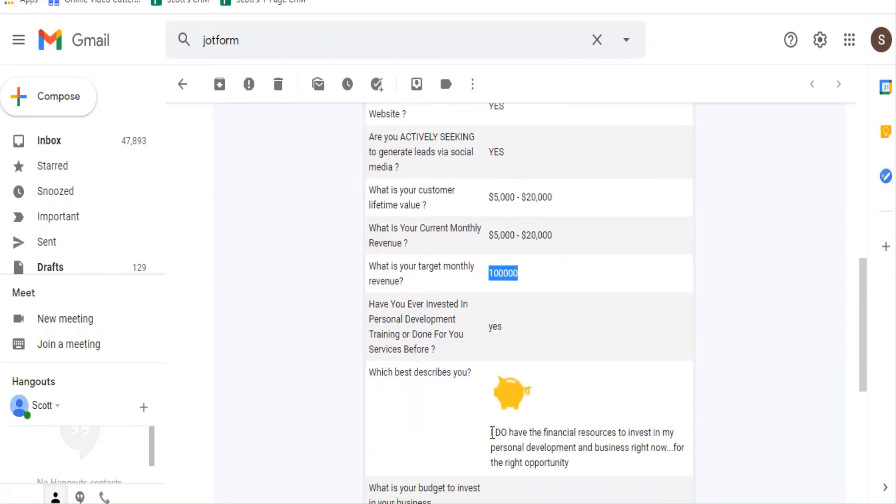
left_click_drag(490, 432, 556, 463)
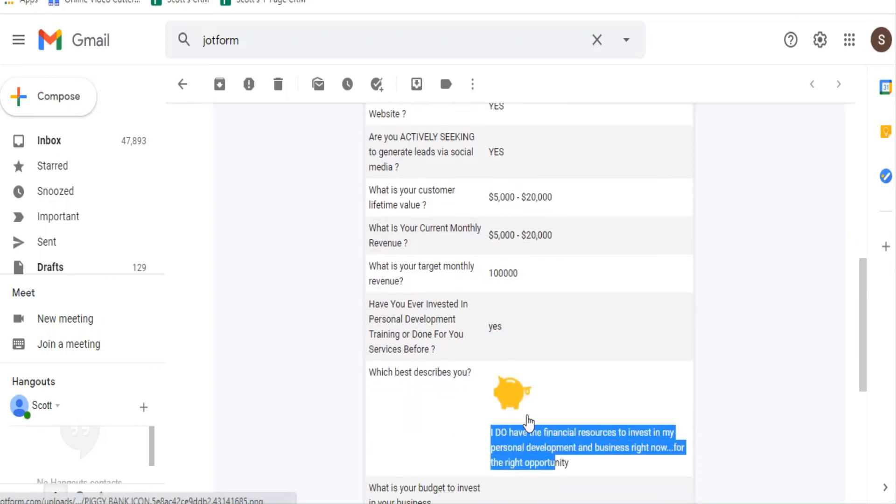